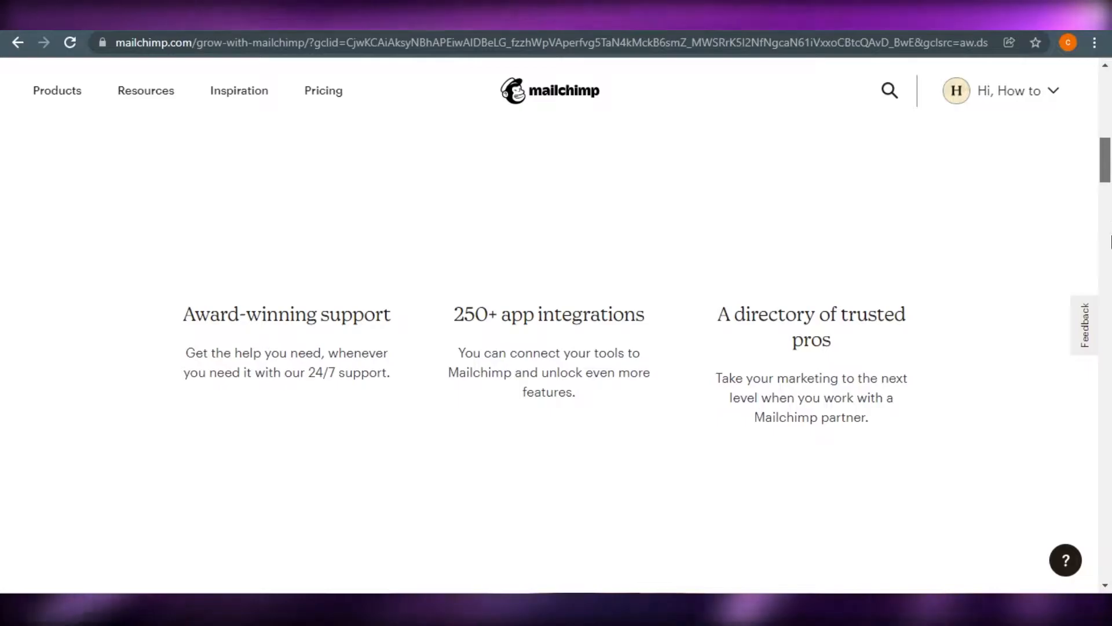
- Look over the dashboard's account set-up and tool connection options, then go to Create
scroll(1110, 232, down, 15)
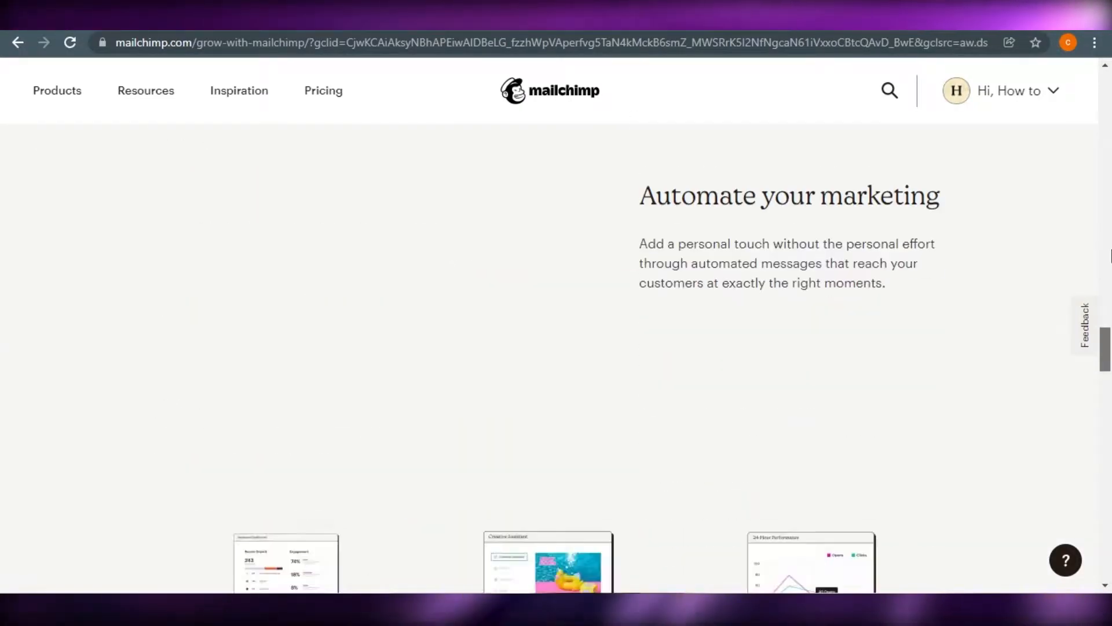
scroll(1109, 255, up, 15)
scroll(1110, 84, up, 10)
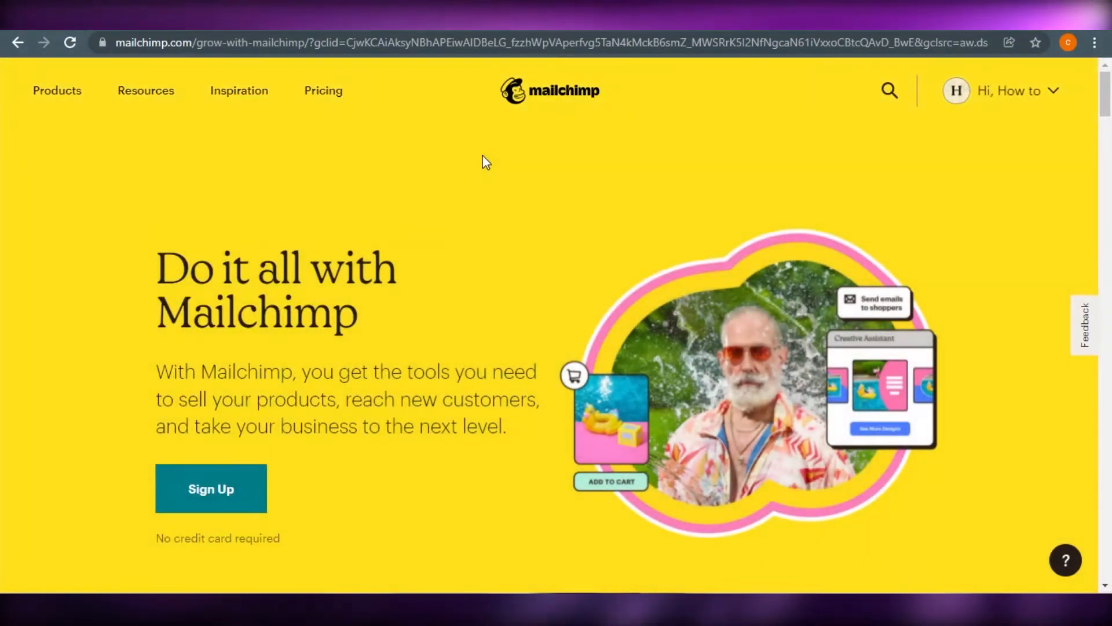
mouse_move(1109, 107)
mouse_down()
mouse_move(1109, 410)
mouse_move(1110, 87)
mouse_up()
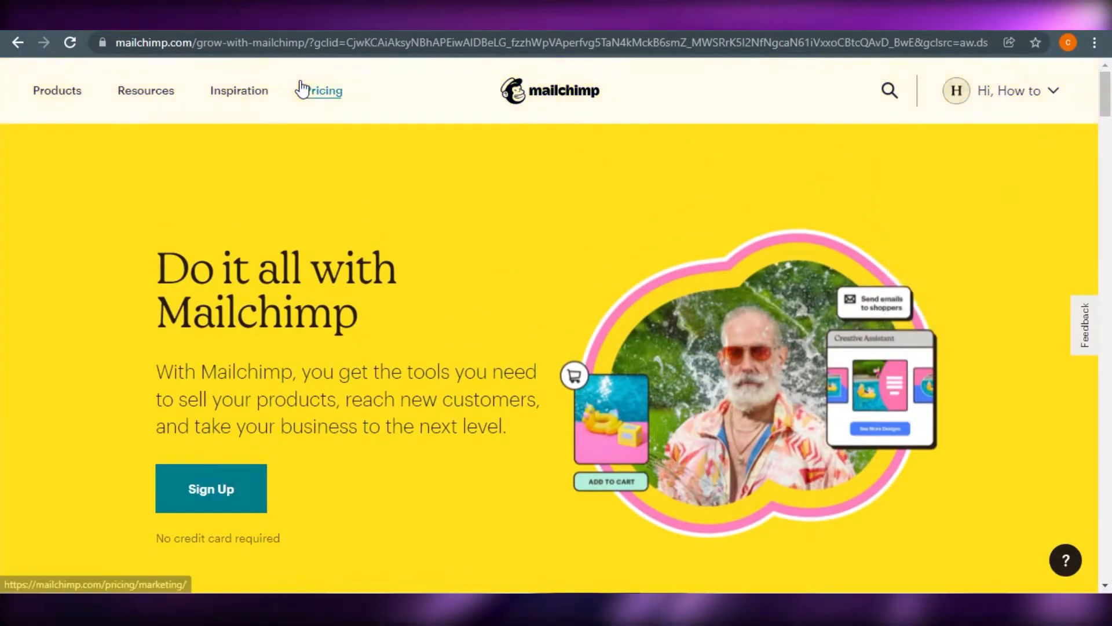
click(239, 90)
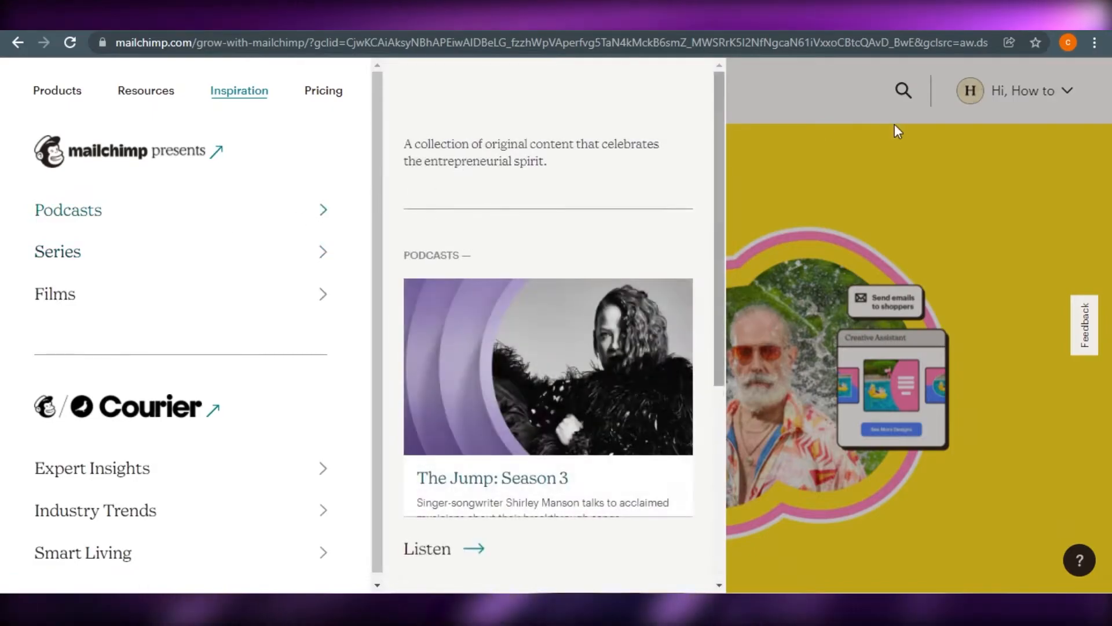
click(860, 162)
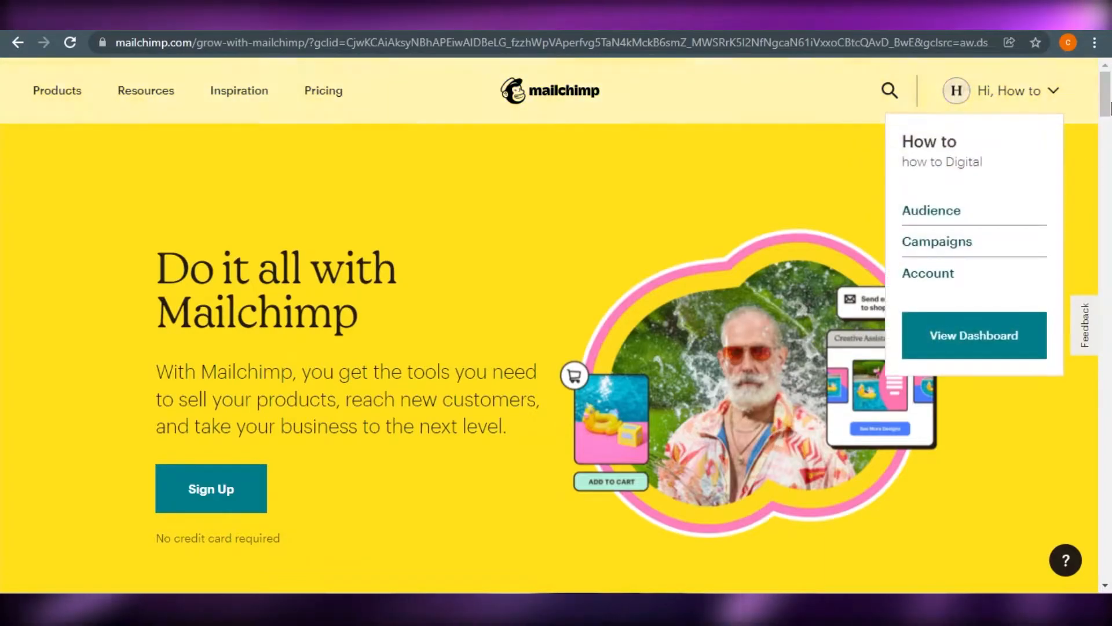
mouse_move(1105, 81)
mouse_down()
mouse_move(1105, 225)
mouse_move(1105, 87)
mouse_up()
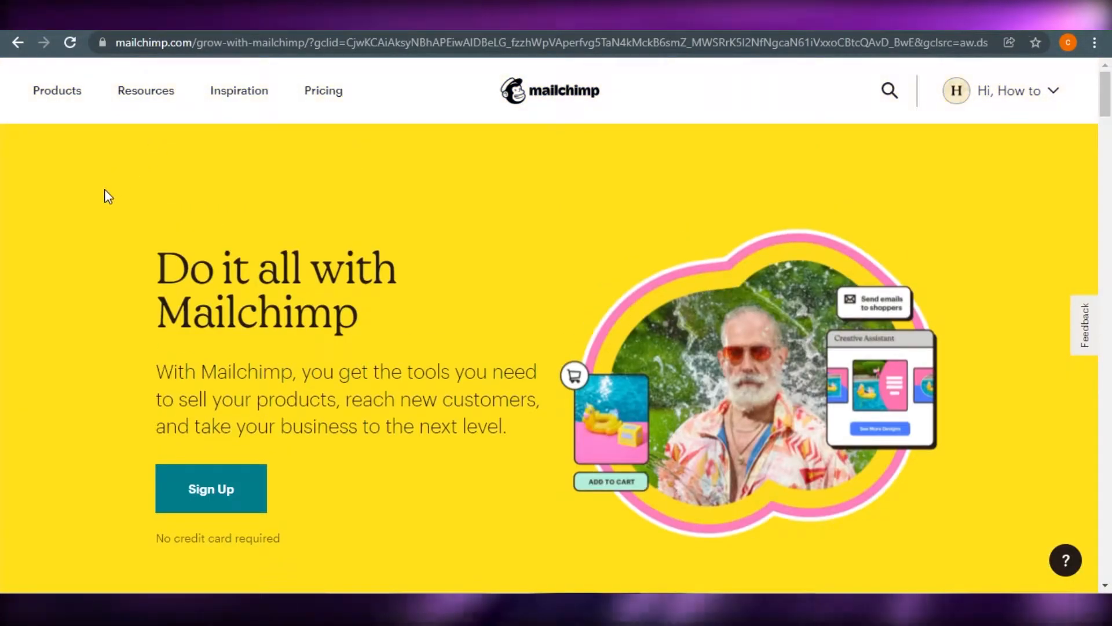
mouse_move(1106, 107)
mouse_down()
mouse_move(1111, 498)
mouse_move(1110, 87)
mouse_up()
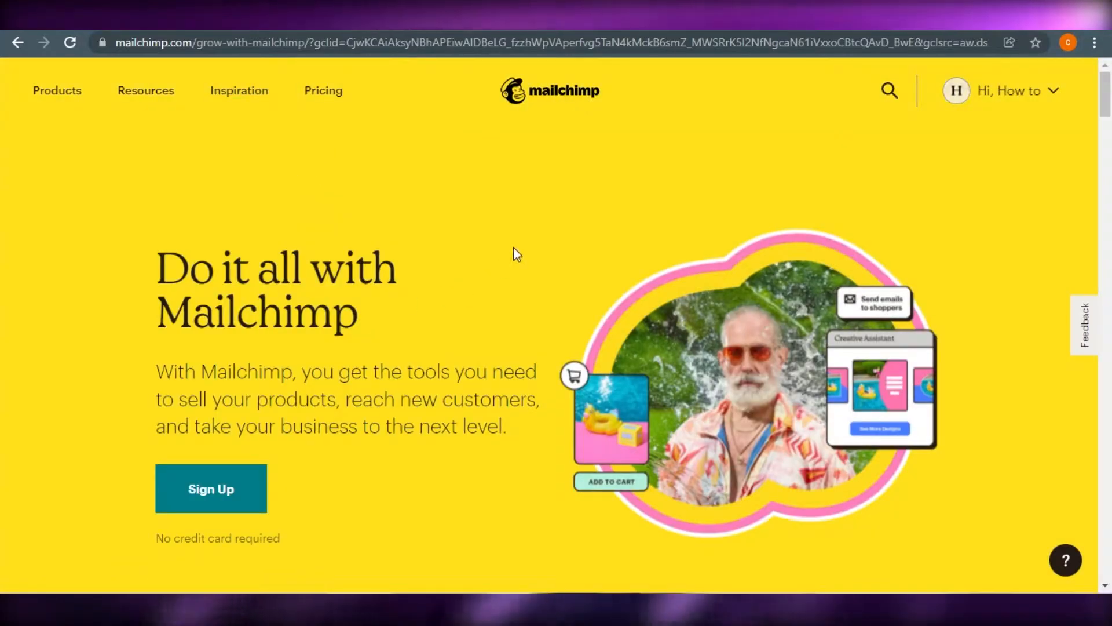
mouse_move(1110, 114)
mouse_down()
mouse_move(1110, 470)
mouse_move(1110, 111)
mouse_up()
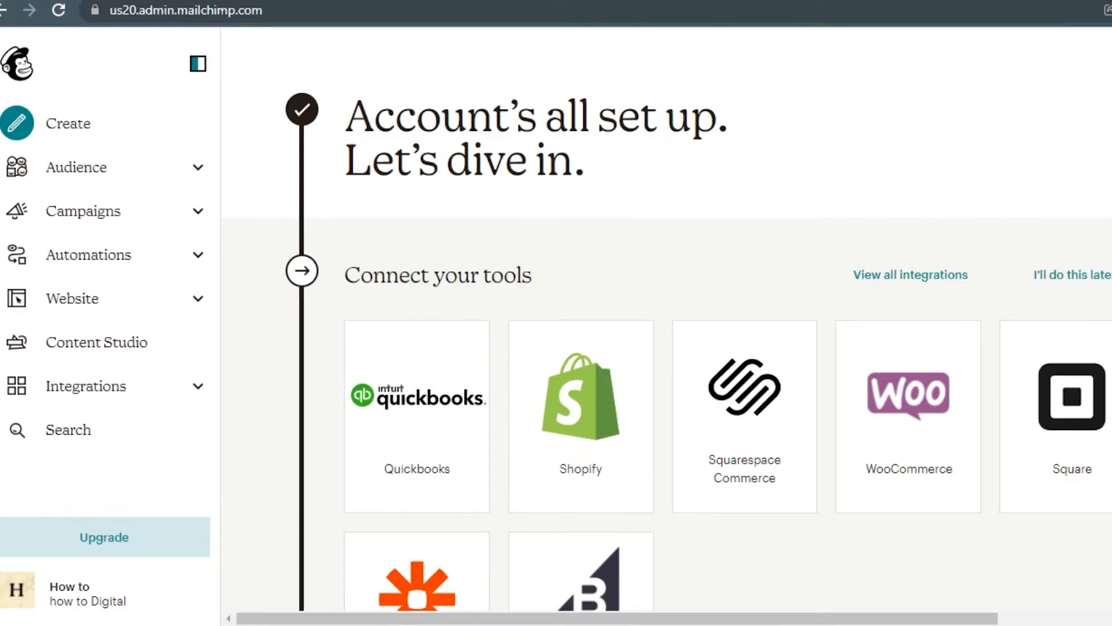
scroll(666, 324, down, 11)
scroll(666, 324, up, 11)
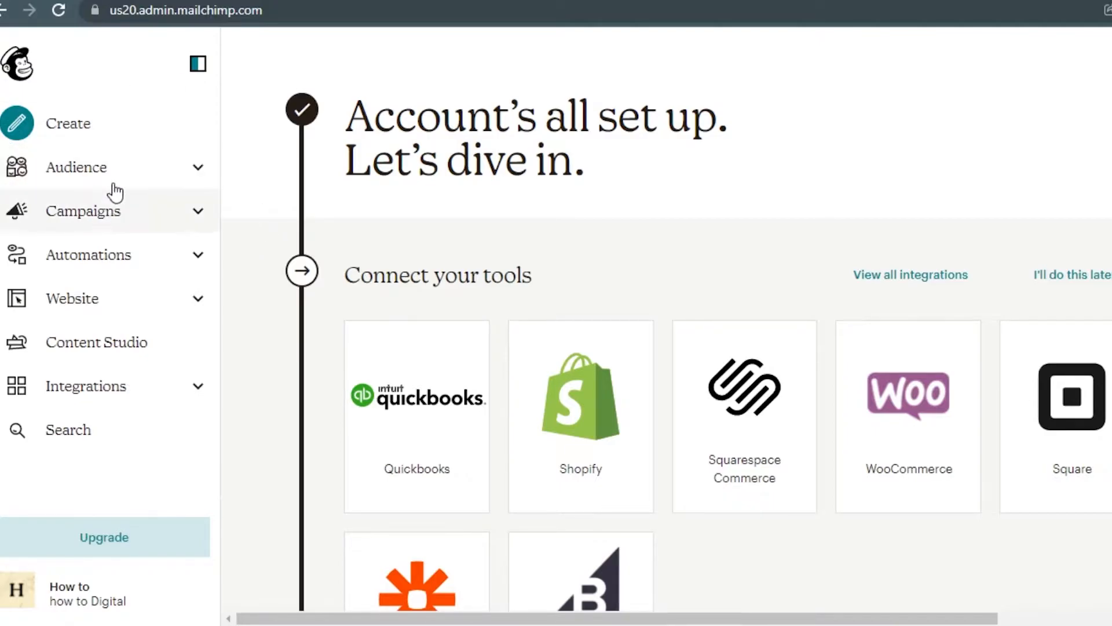
click(82, 142)
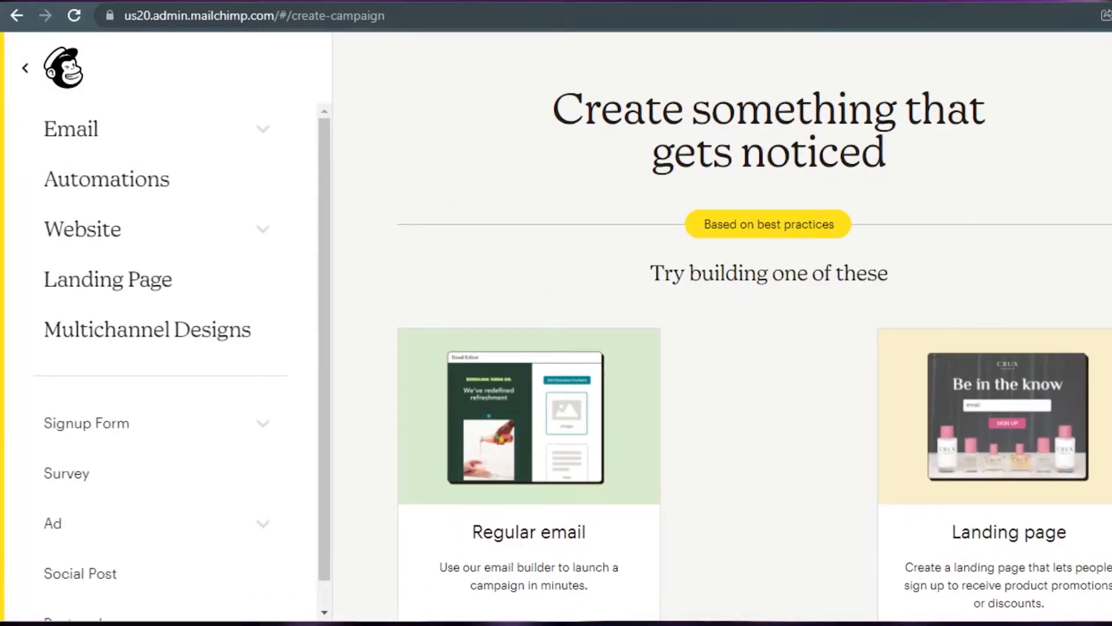
- Scroll through the Regular email, Landing page and Embedded form creation options
scroll(722, 329, down, 5)
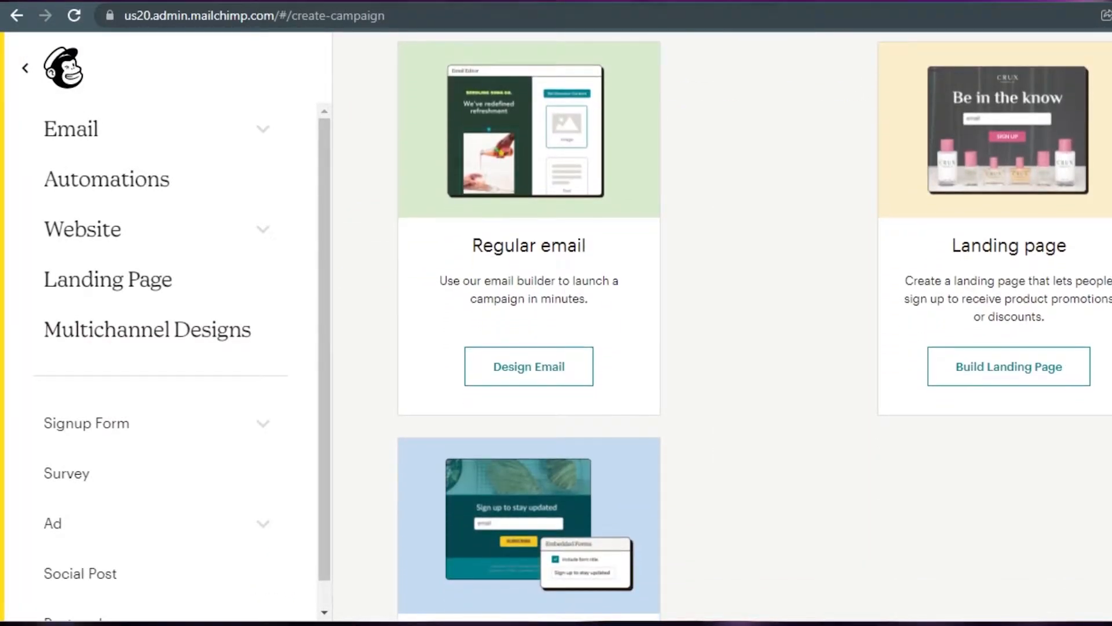
scroll(722, 329, down, 4)
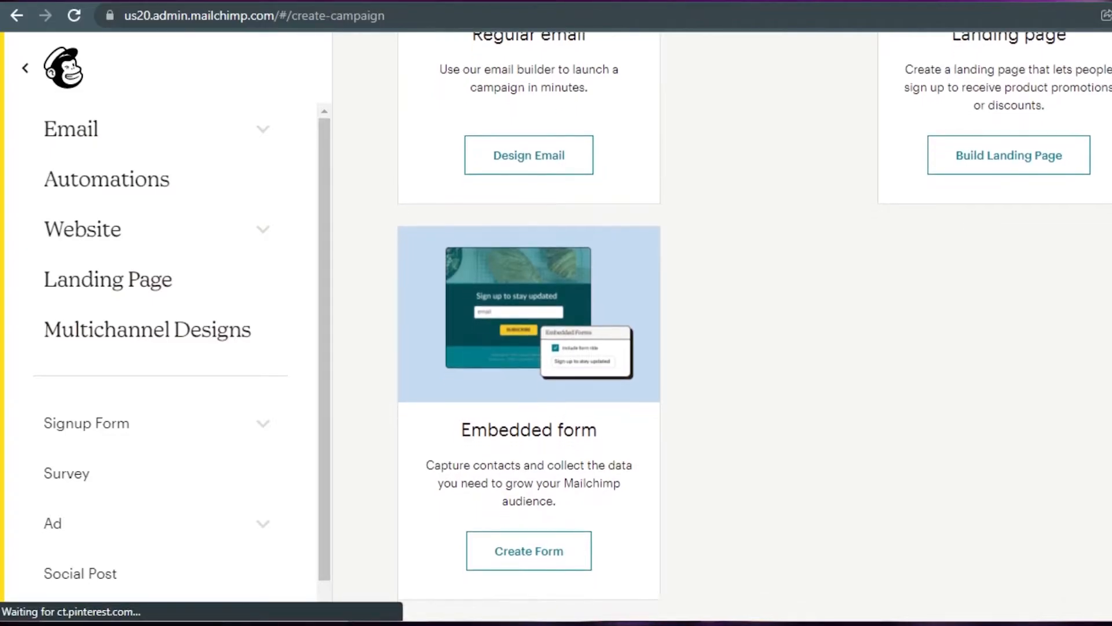
scroll(918, 404, up, 6)
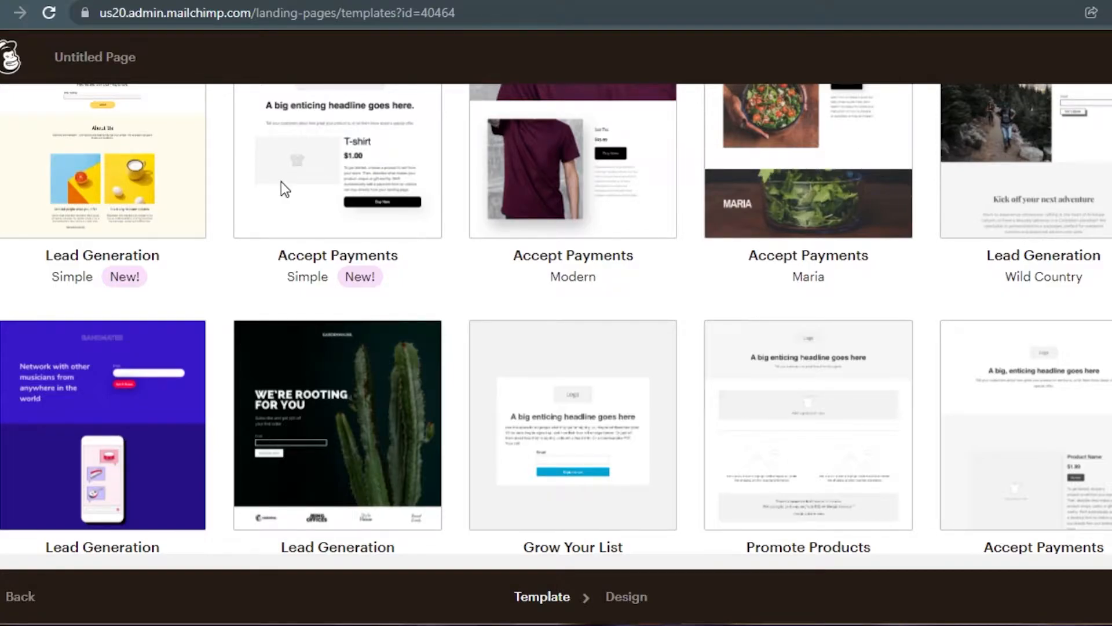
- Browse the template gallery for the Lead Generation – Bandmates template
scroll(281, 186, up, 3)
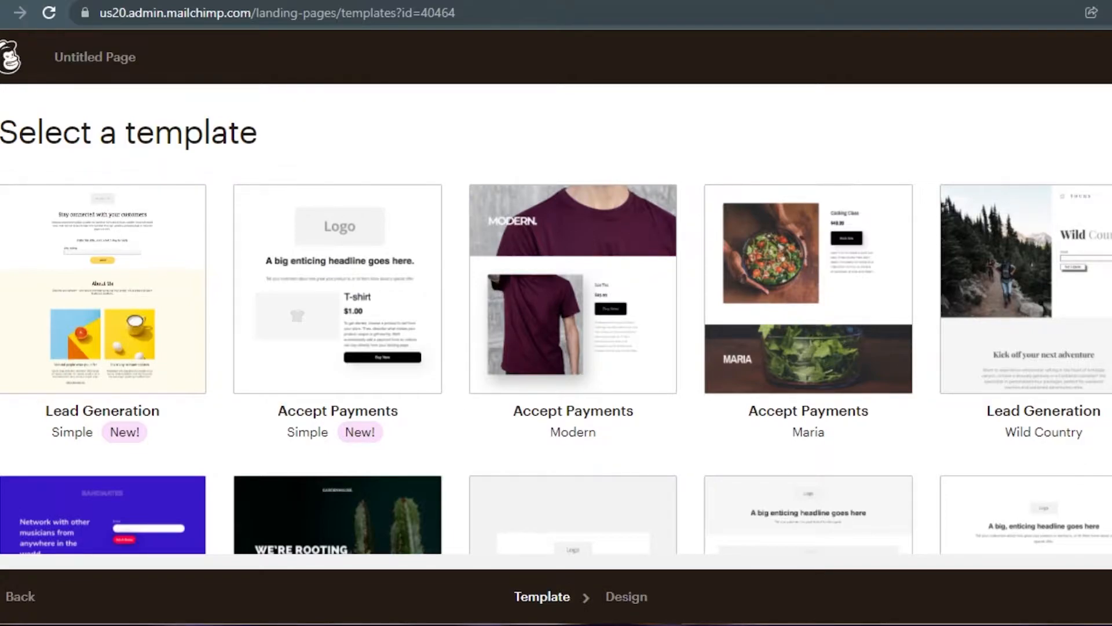
scroll(217, 318, down, 3)
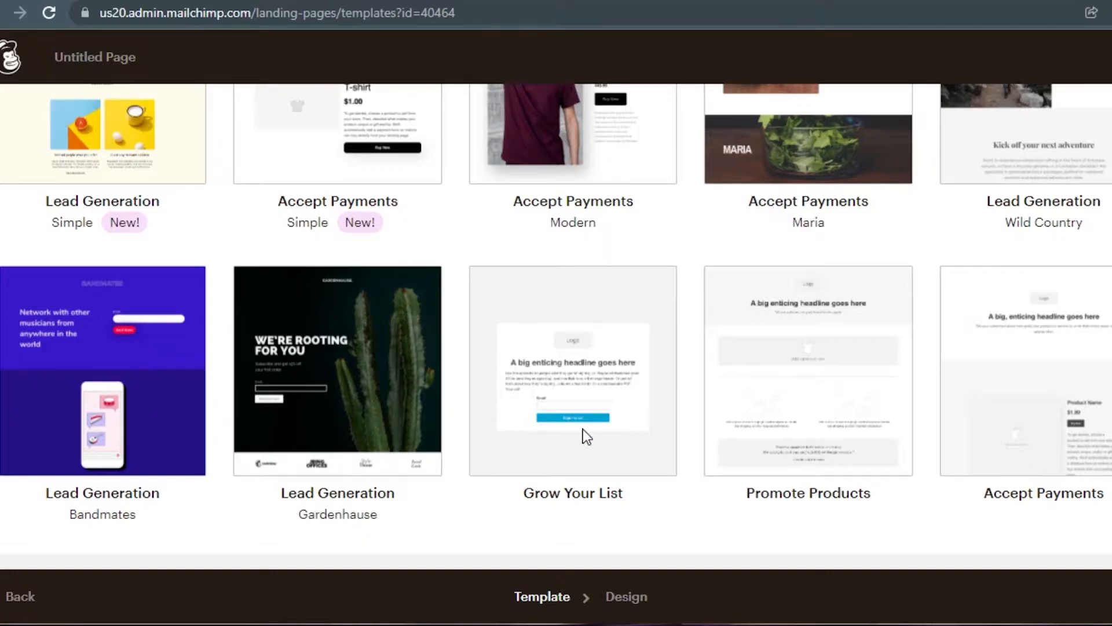
scroll(597, 448, down, 1)
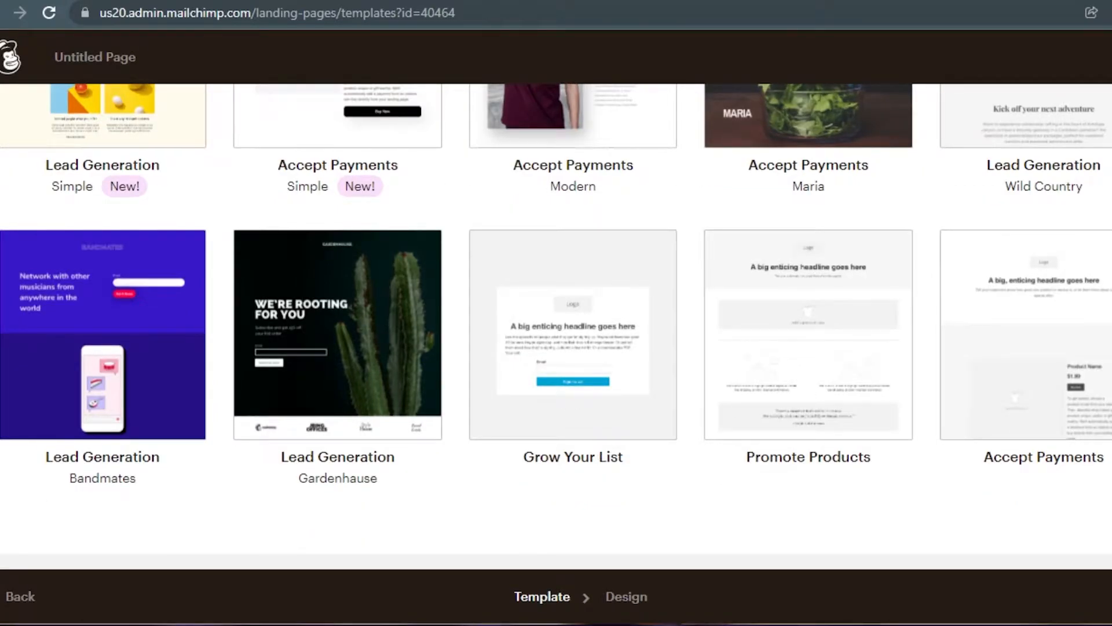
scroll(109, 283, up, 4)
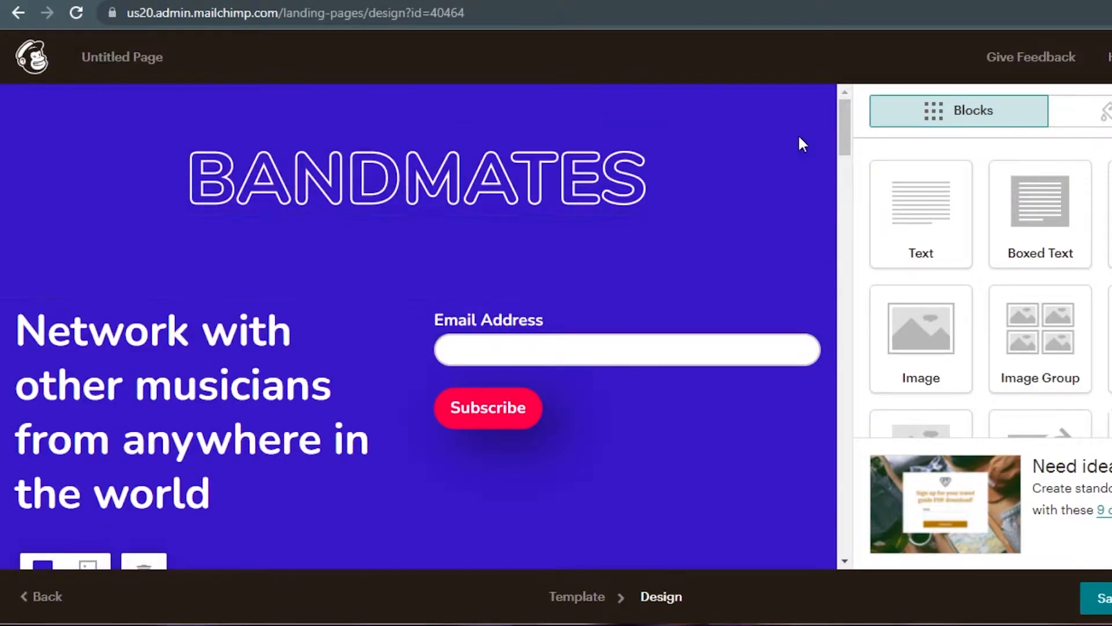
- Drop a Text block with placeholder text above the Get discovered / Play with friends section
mouse_move(839, 126)
mouse_down()
mouse_move(843, 443)
mouse_move(856, 165)
mouse_move(844, 504)
mouse_move(833, 230)
mouse_move(854, 380)
mouse_move(842, 383)
mouse_move(840, 551)
mouse_move(844, 119)
mouse_up()
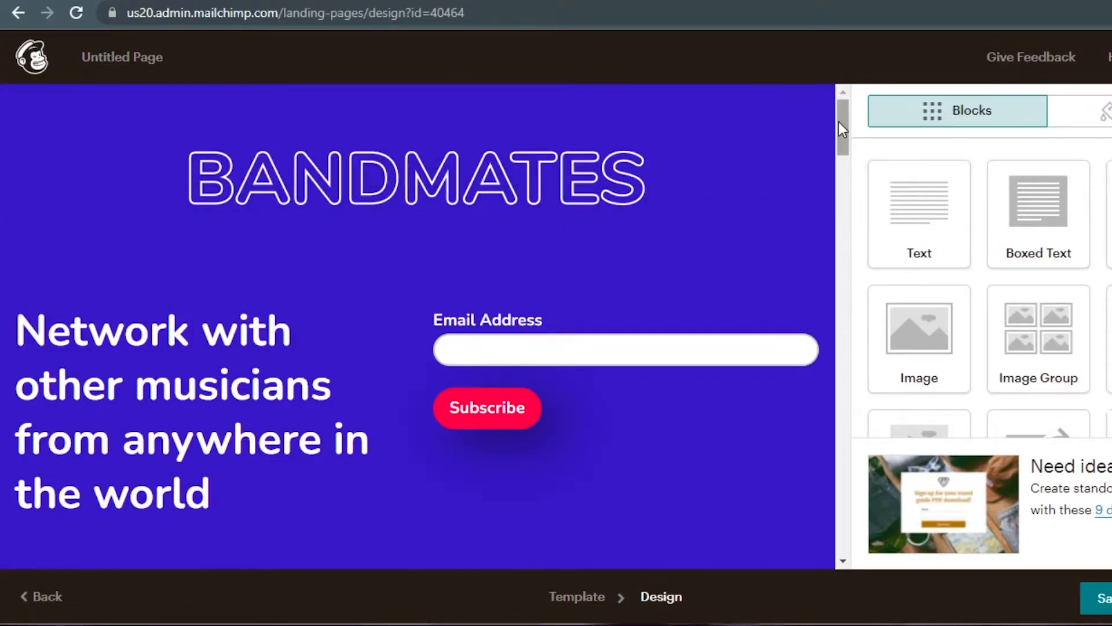
drag(843, 128, 850, 297)
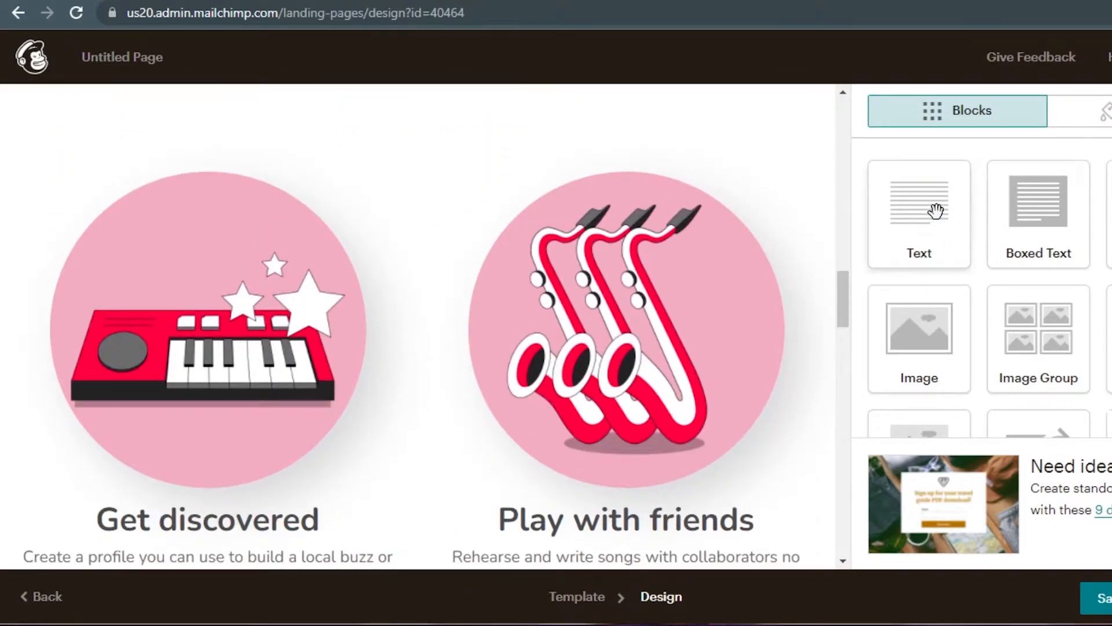
drag(706, 292, 689, 294)
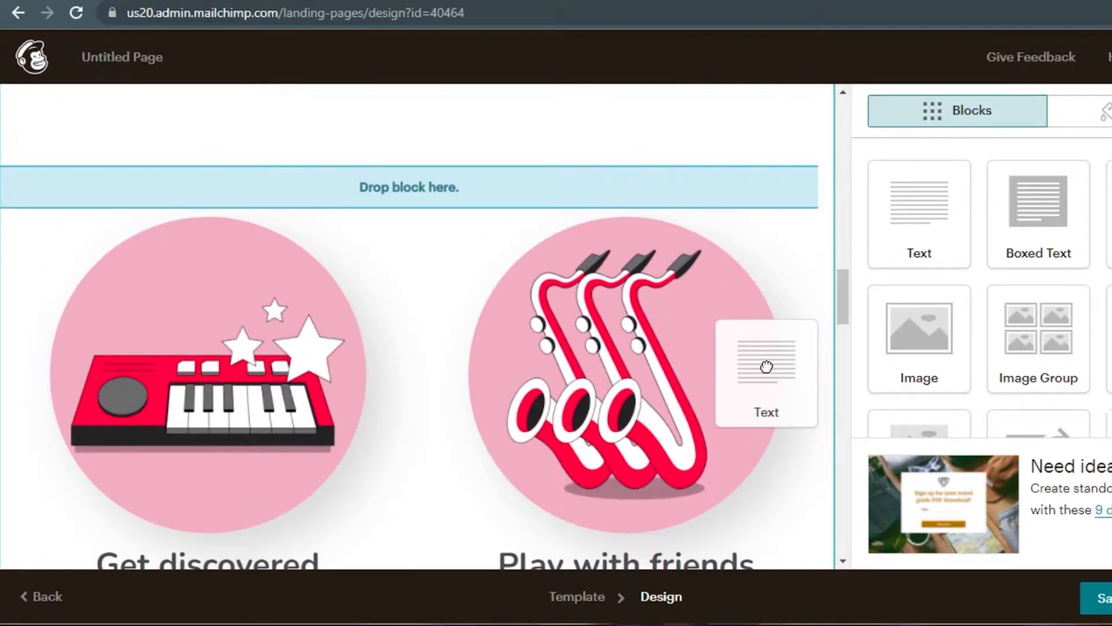
drag(763, 339, 806, 302)
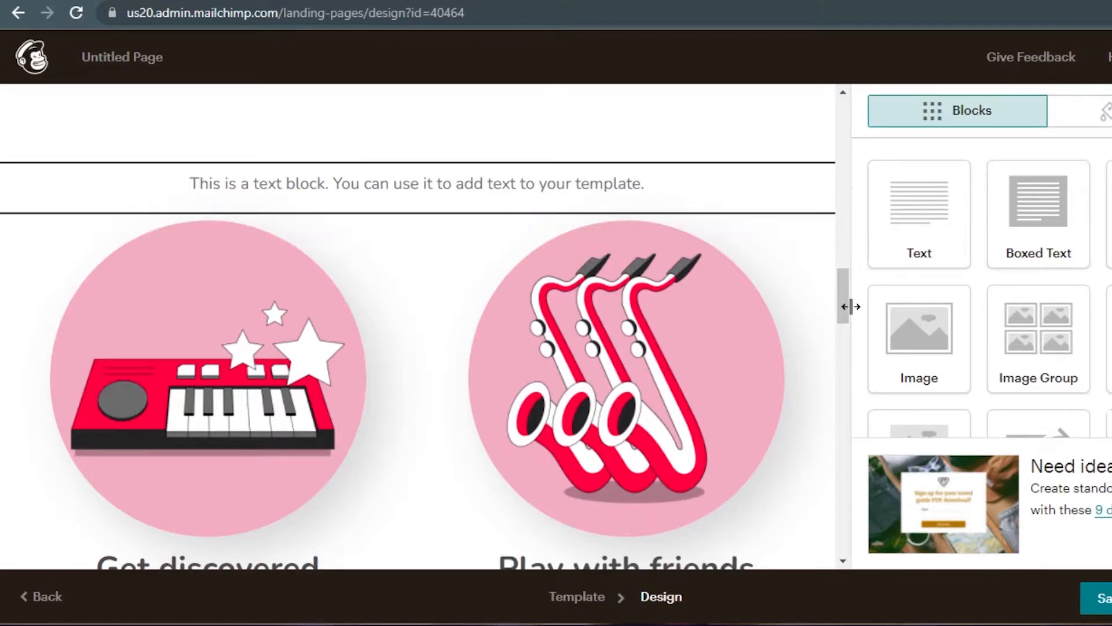
drag(851, 306, 837, 307)
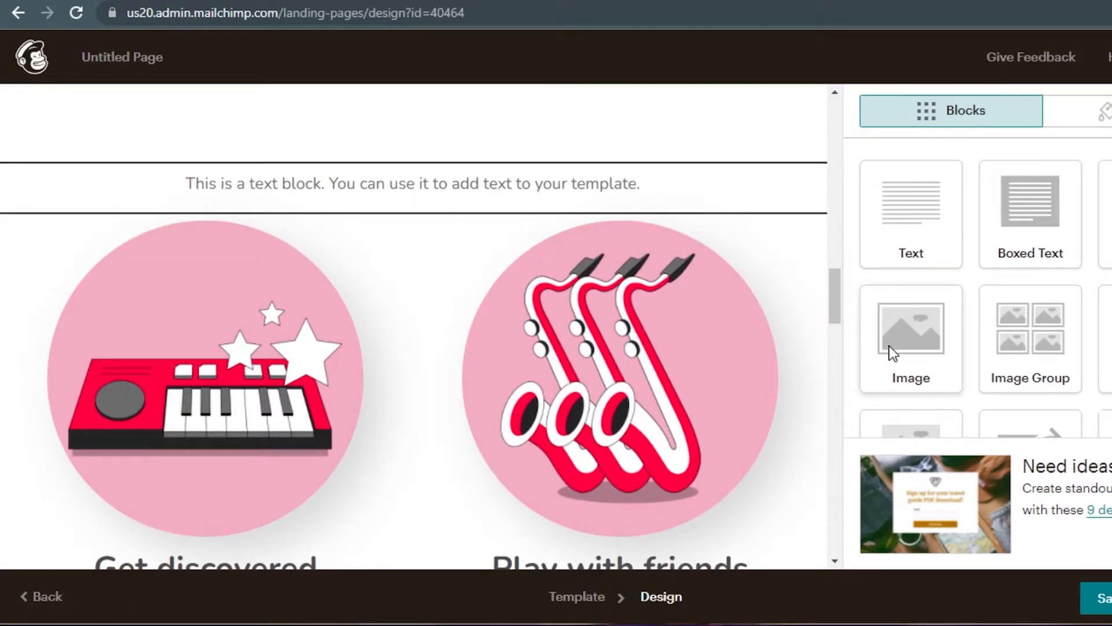
- Add an Image block below the text block and upload download (2).jpg
drag(876, 346, 589, 316)
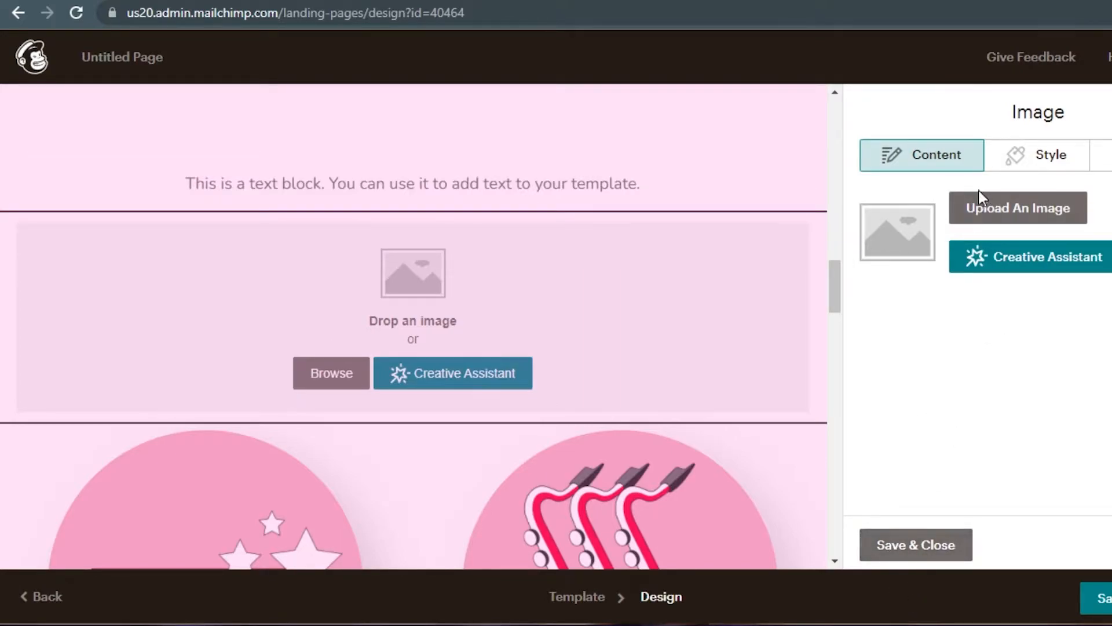
click(976, 214)
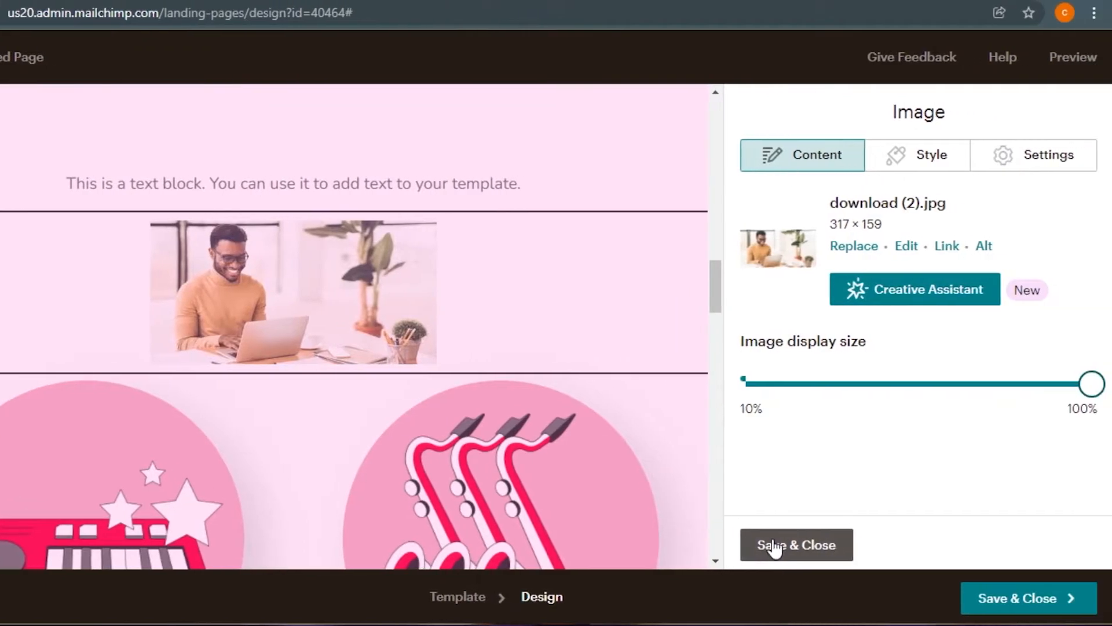
- Finish the image block and scroll back up to the purple header and signup form
click(891, 544)
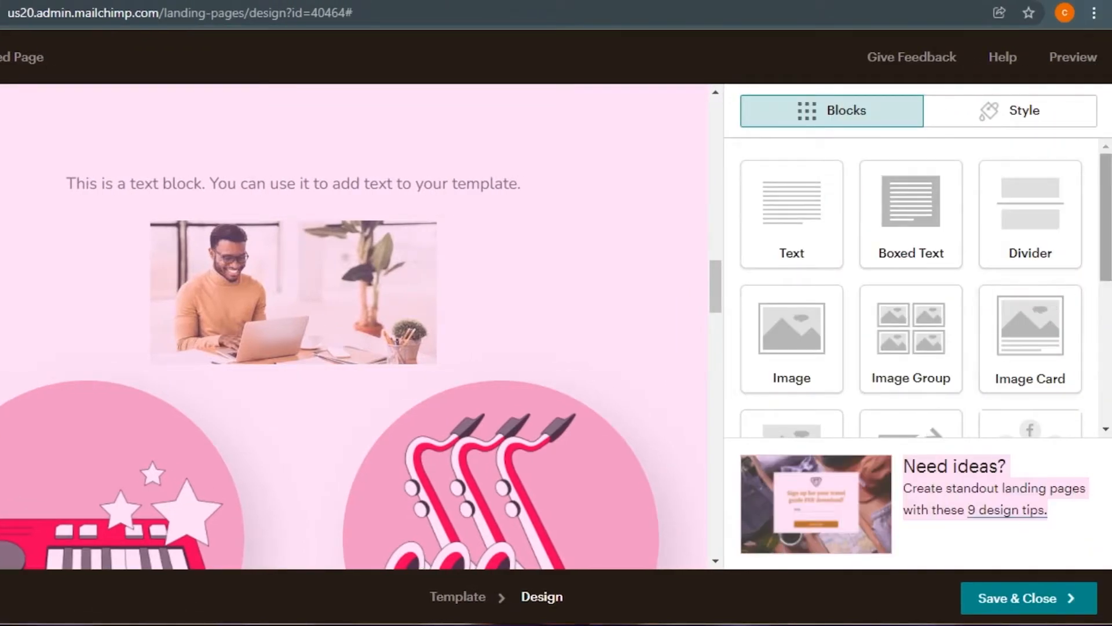
scroll(791, 354, down, 5)
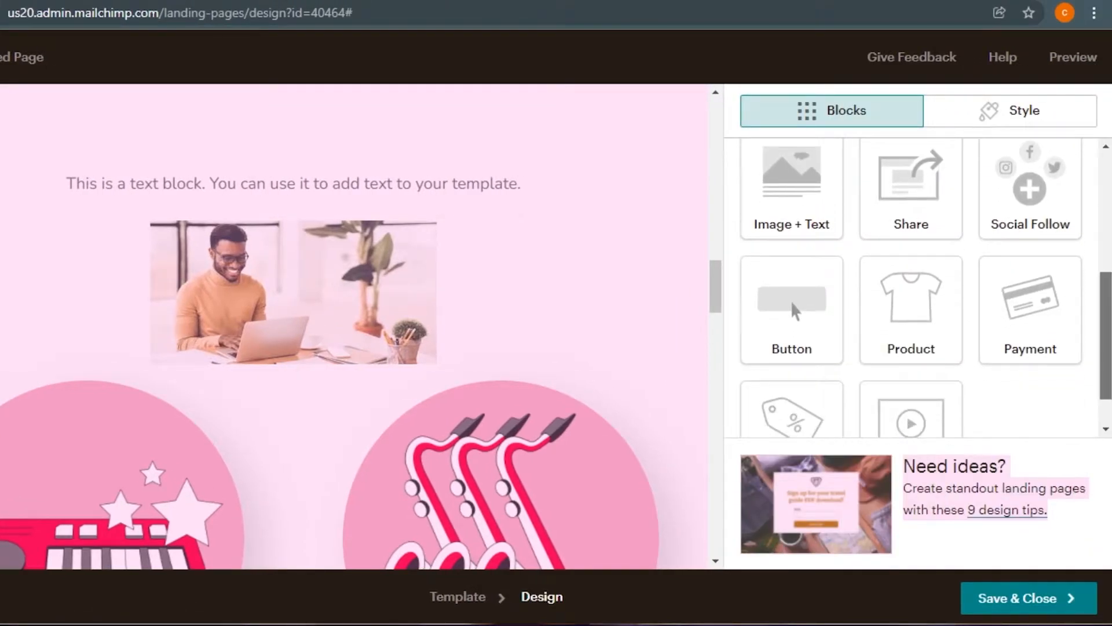
scroll(915, 290, down, 1)
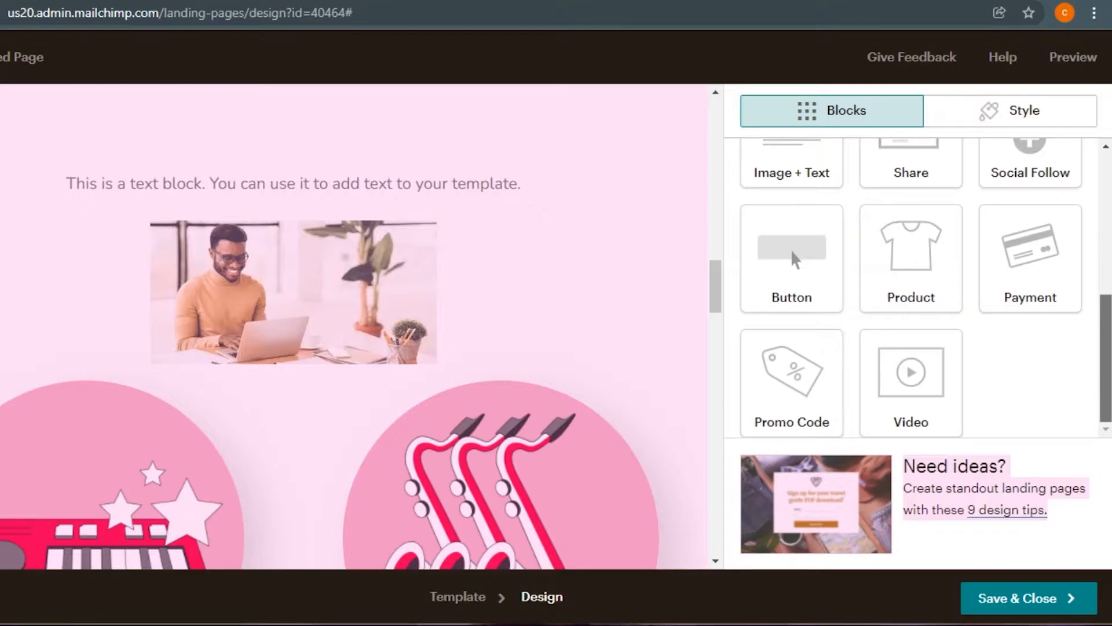
scroll(1085, 210, up, 6)
scroll(1085, 211, down, 5)
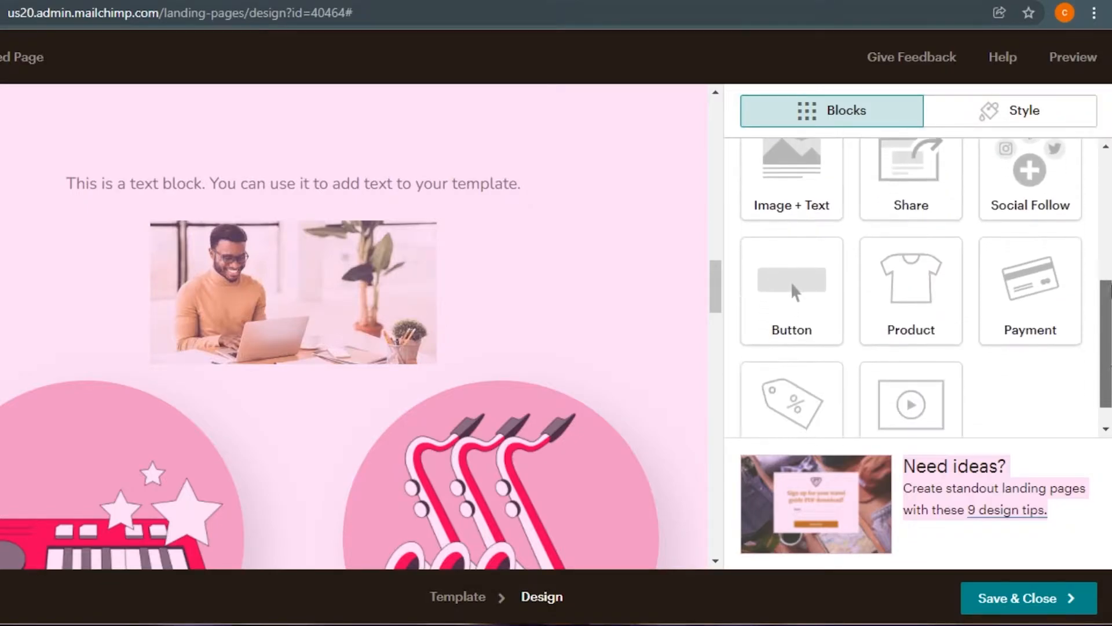
drag(1111, 239, 1018, 278)
drag(1110, 247, 1111, 333)
drag(791, 297, 793, 149)
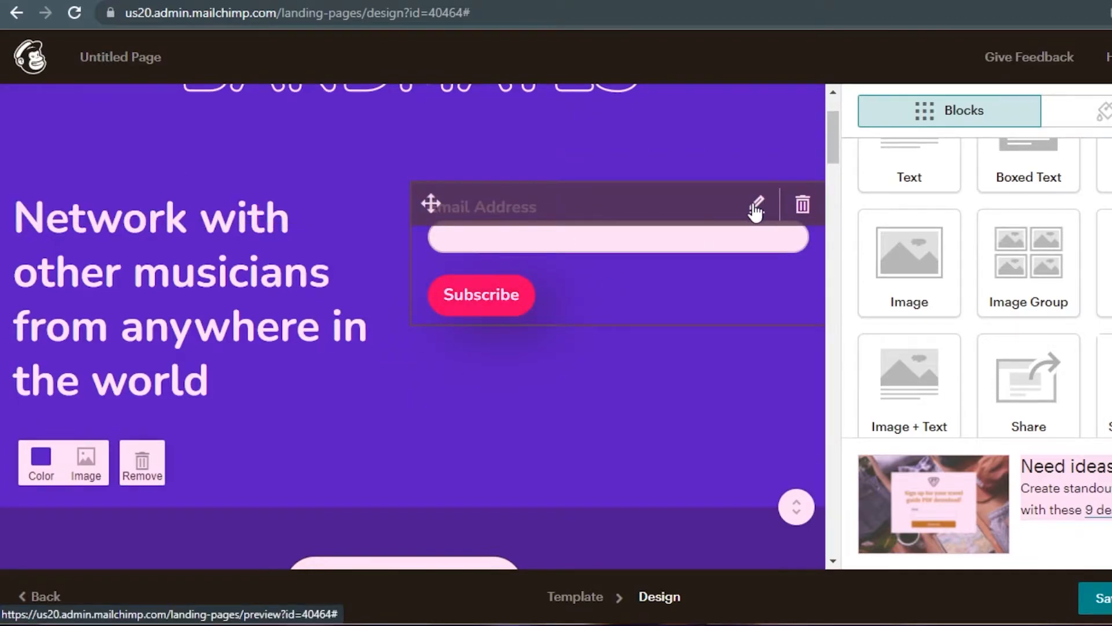
- Add First Name to the signup form, removing the trial Phone Number and Last Name fields
click(756, 208)
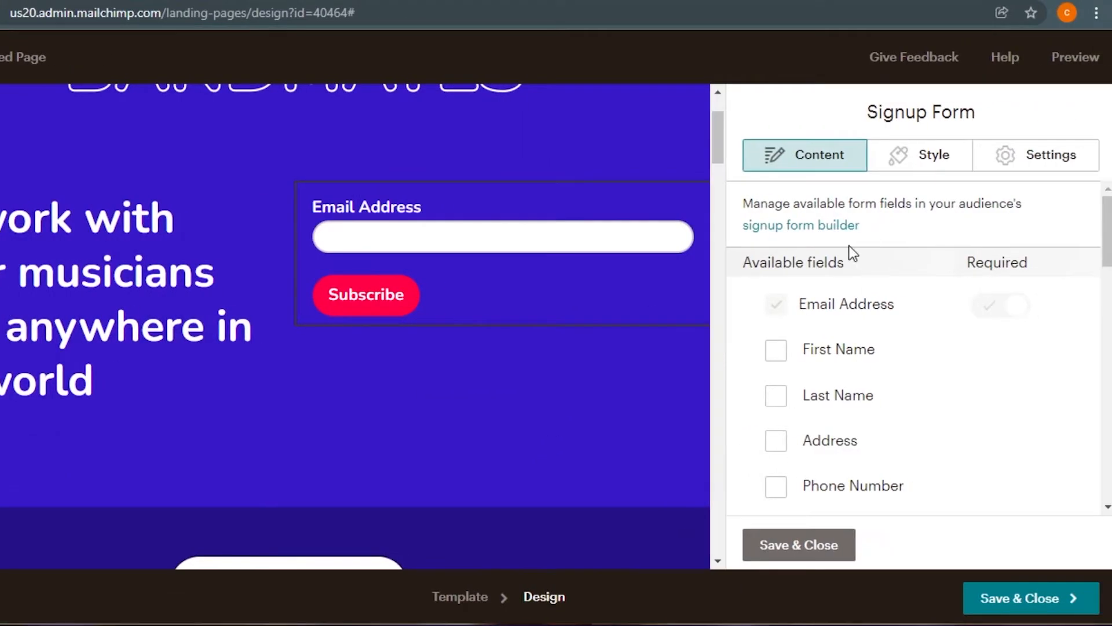
click(776, 396)
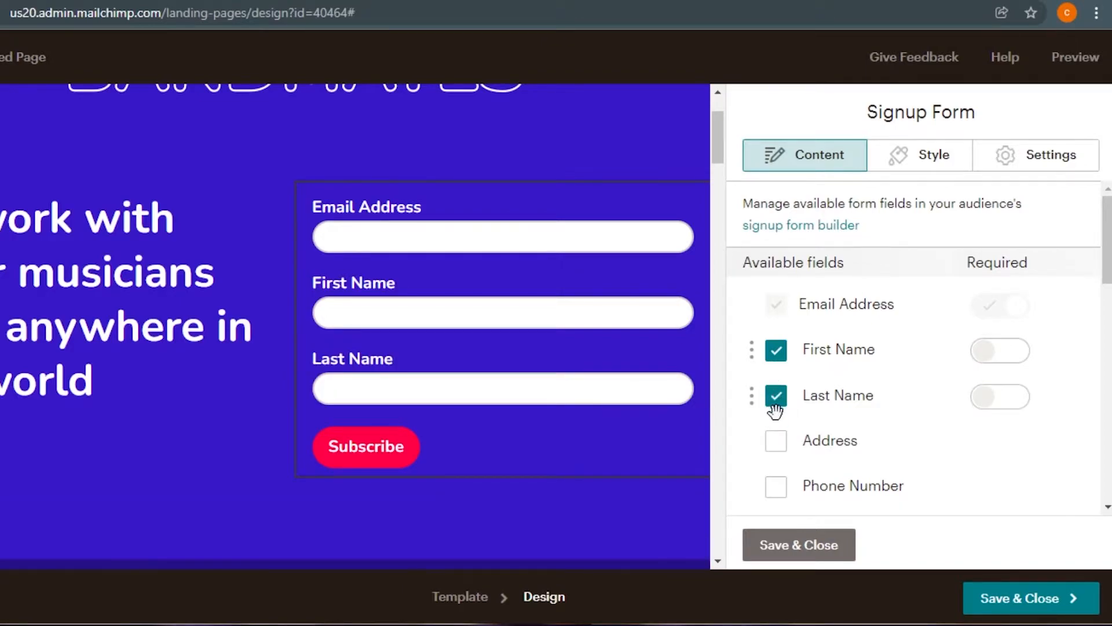
click(776, 489)
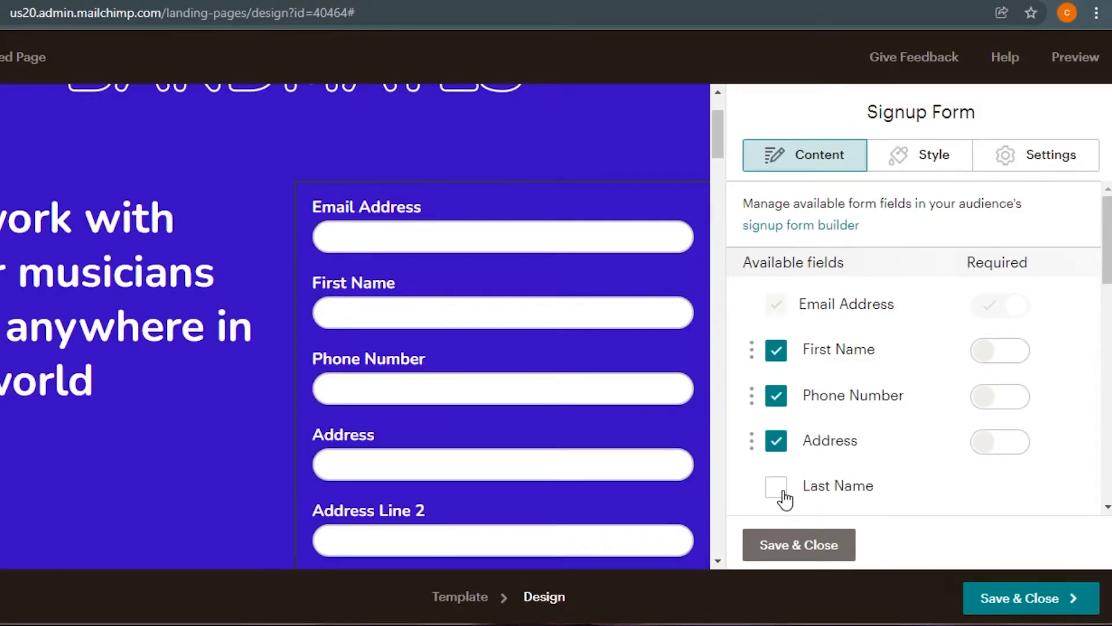
click(782, 494)
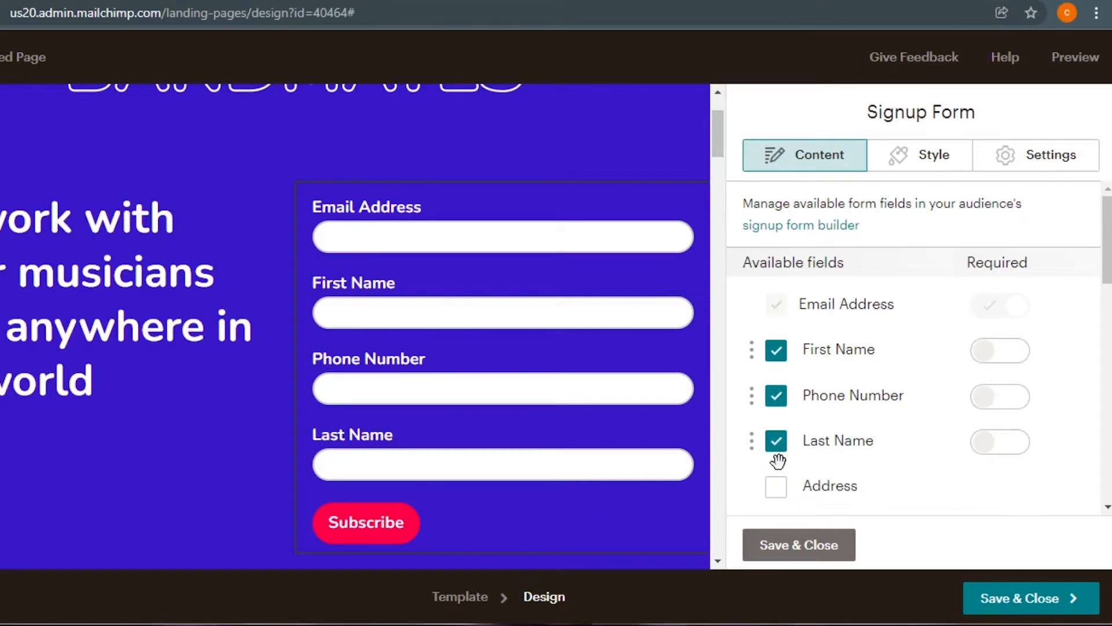
click(776, 441)
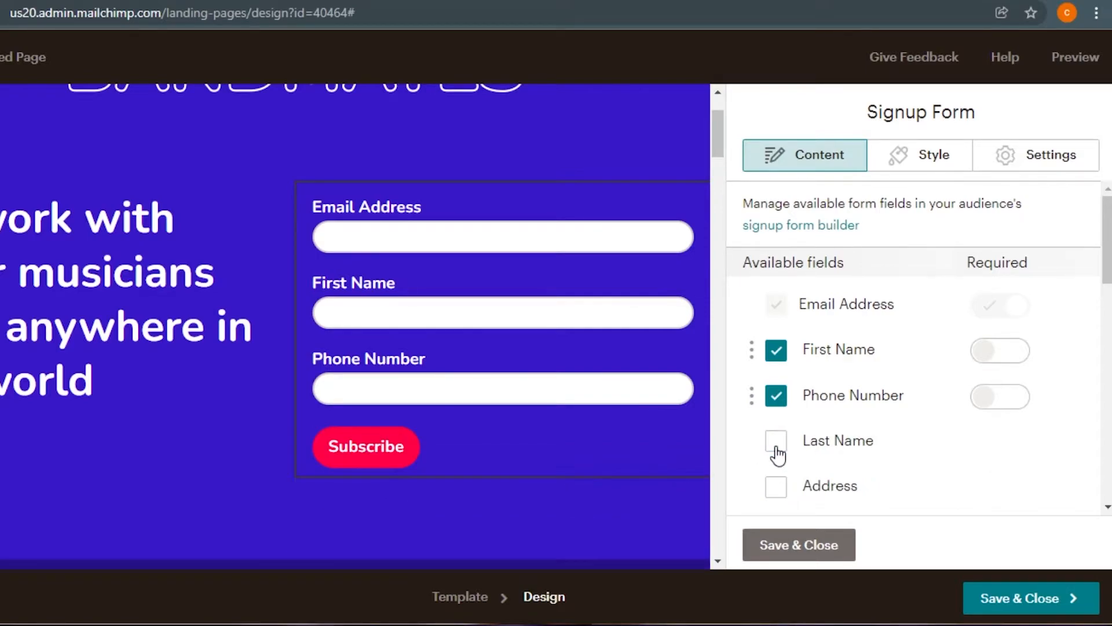
click(776, 396)
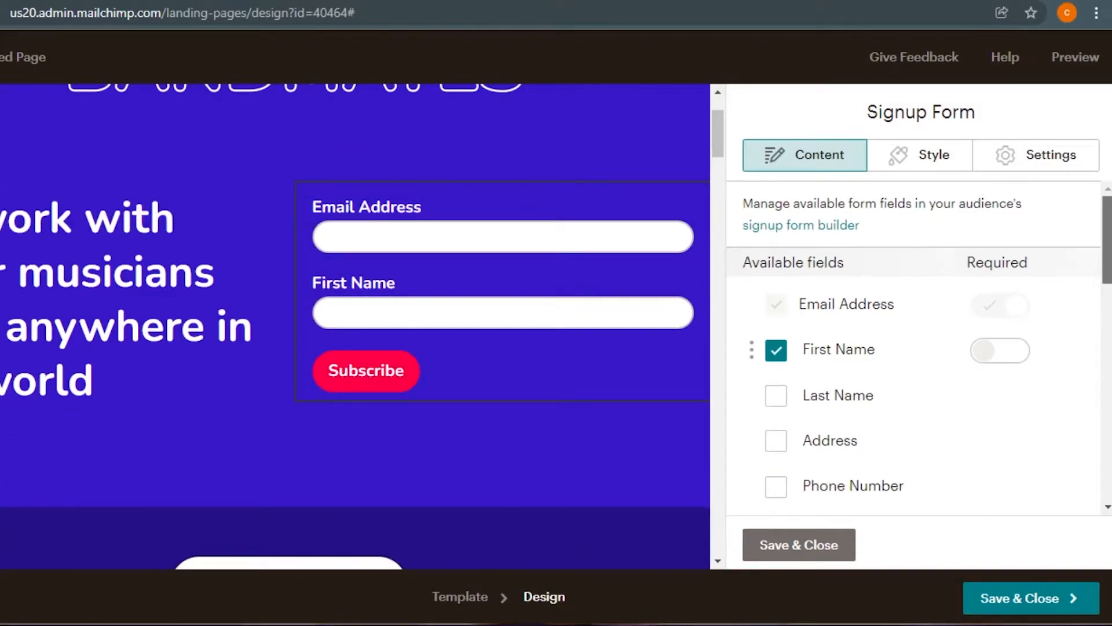
scroll(915, 348, down, 2)
scroll(916, 347, down, 2)
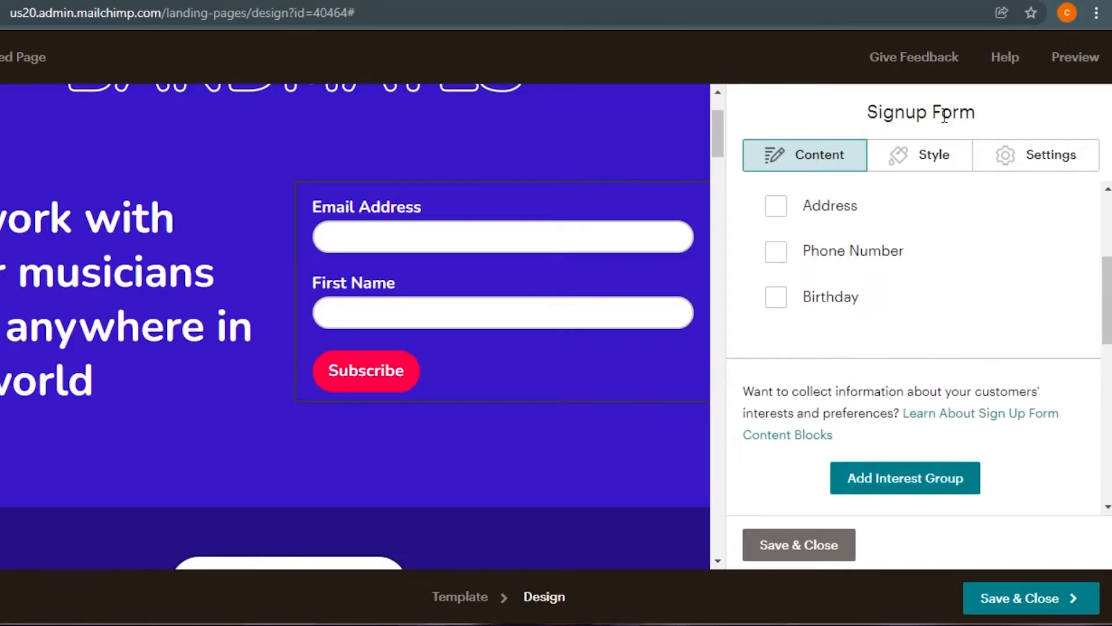
scroll(916, 347, up, 3)
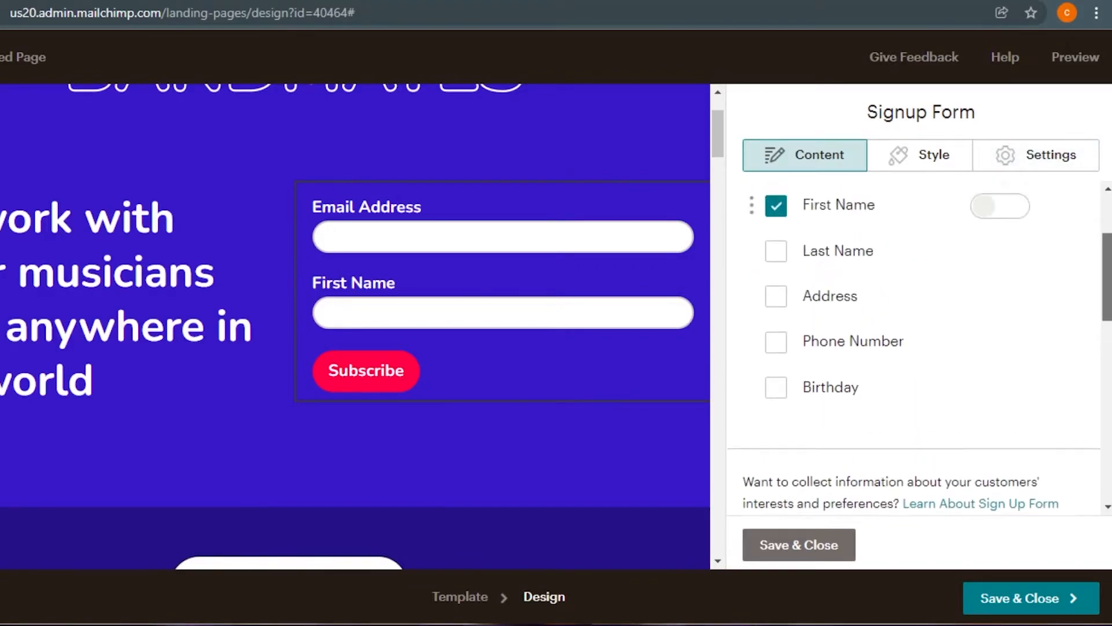
scroll(954, 234, up, 1)
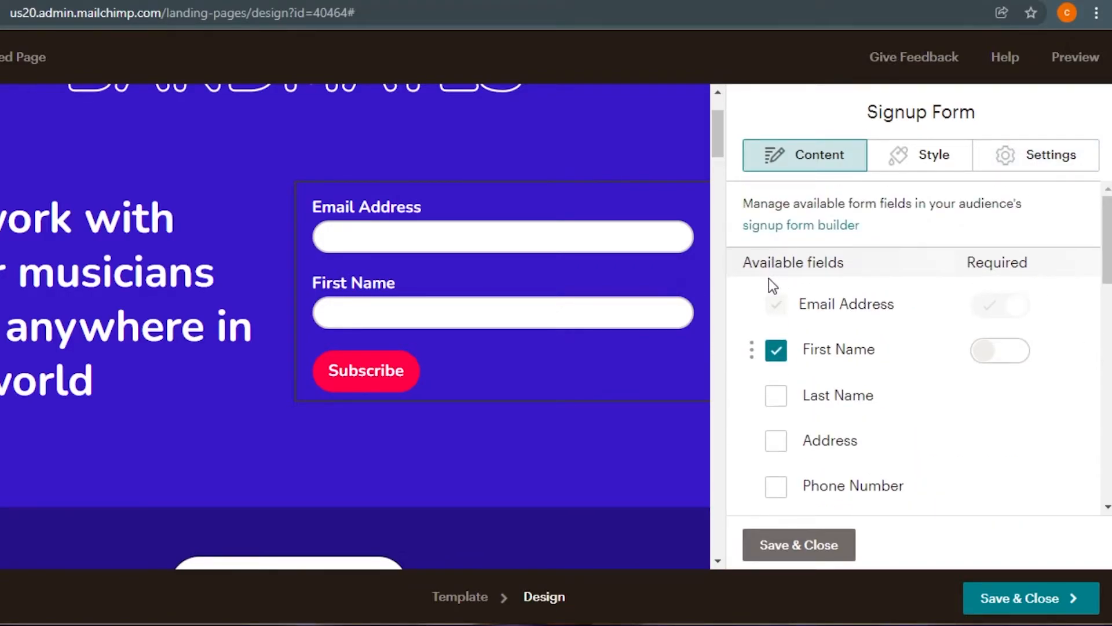
mouse_move(318, 208)
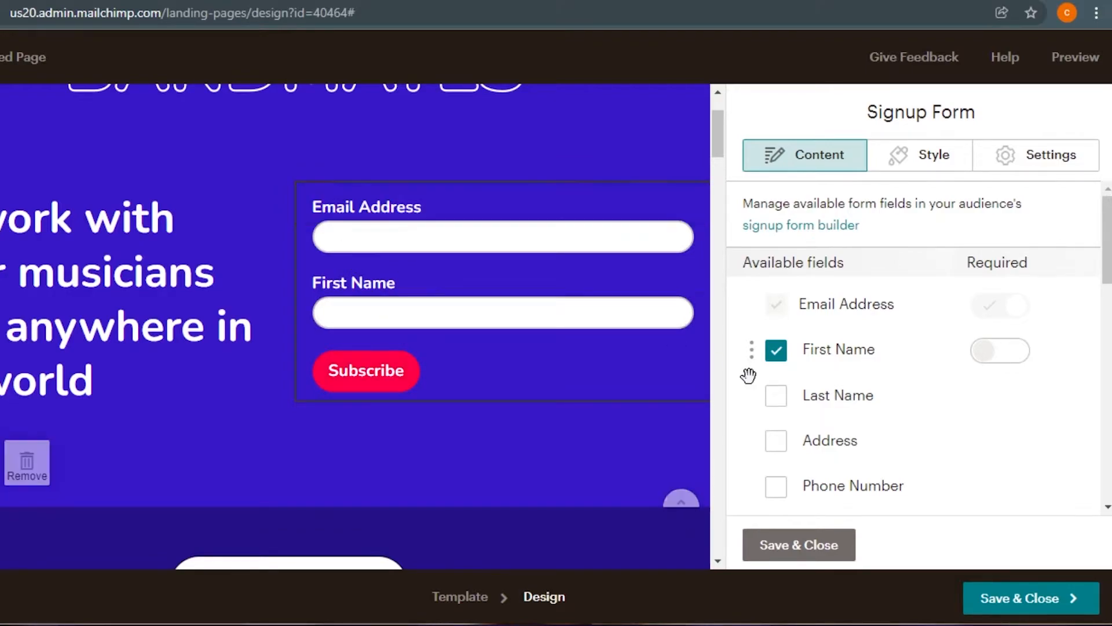
drag(753, 349, 756, 305)
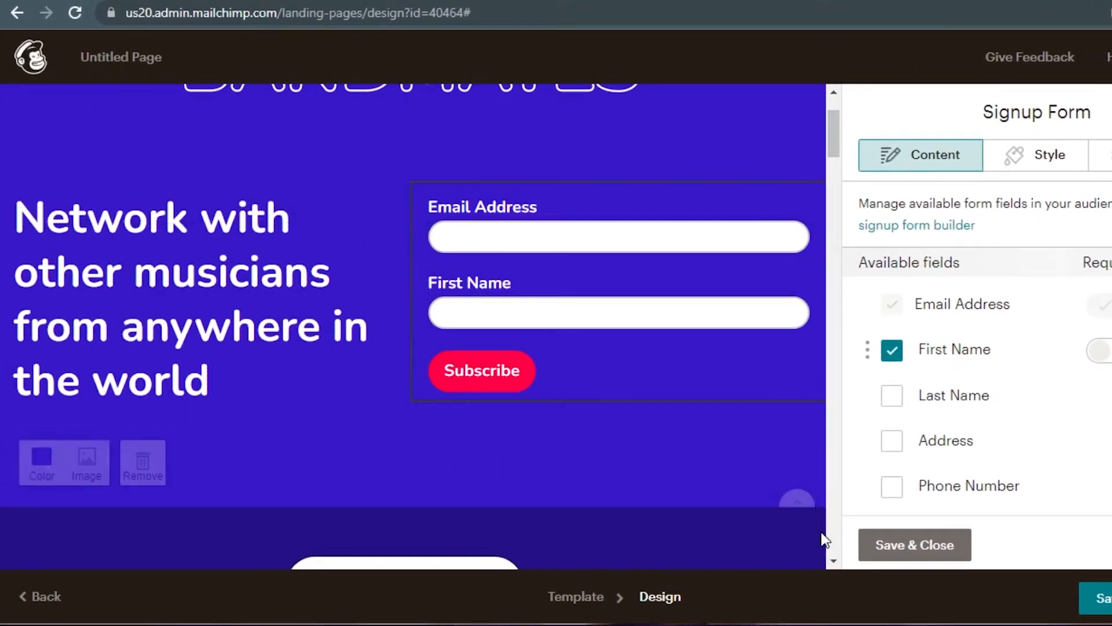
- Save the signup form settings, then delete the BANDMATES logo from the header
click(799, 546)
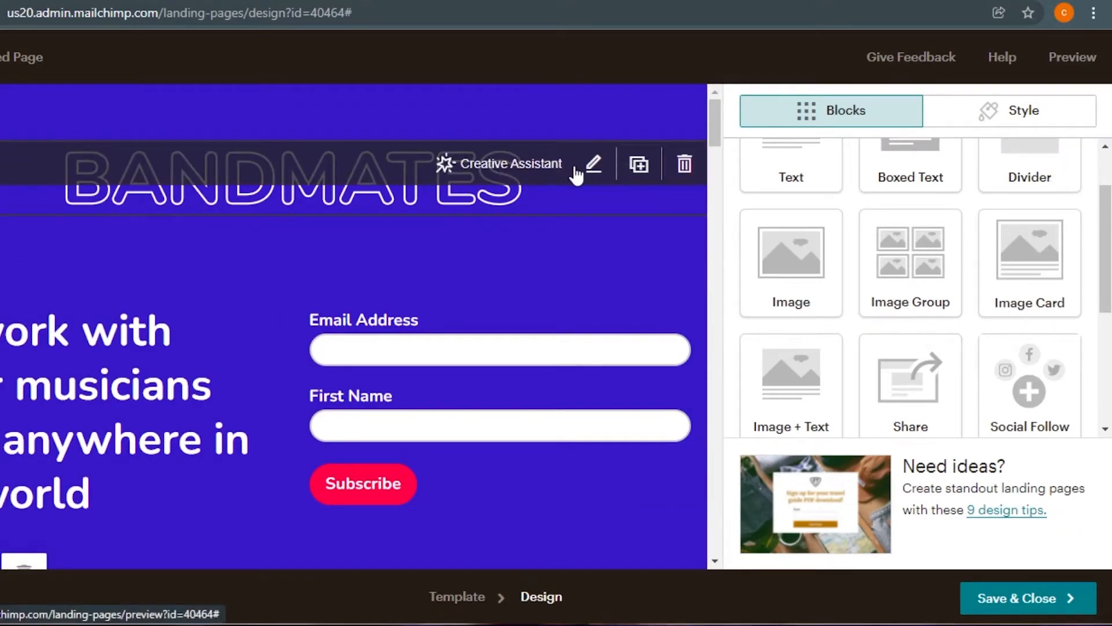
click(592, 173)
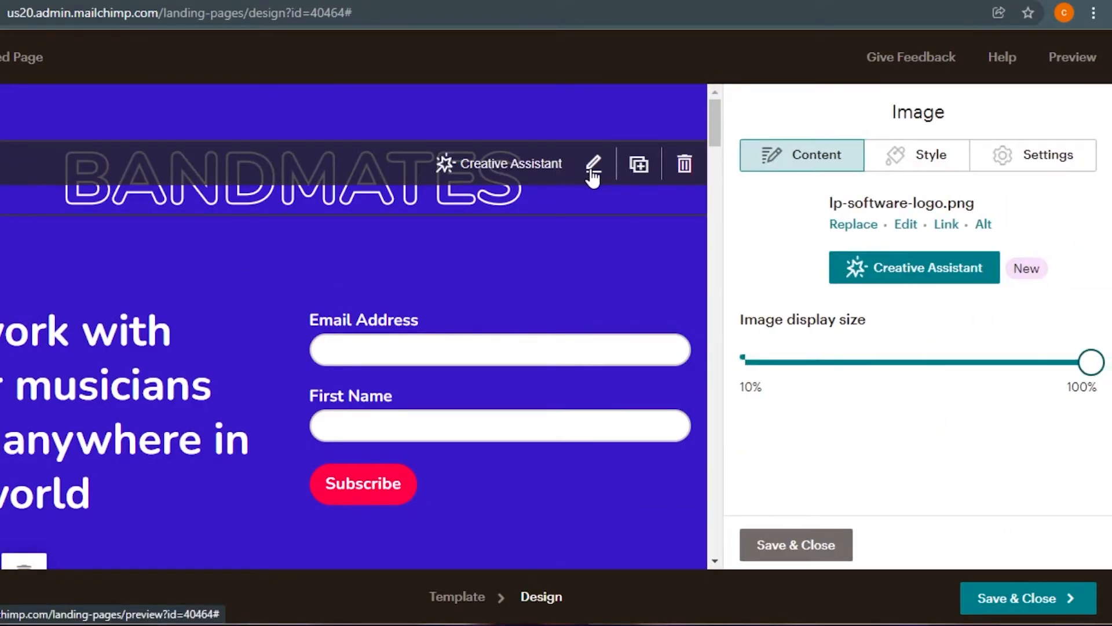
click(930, 170)
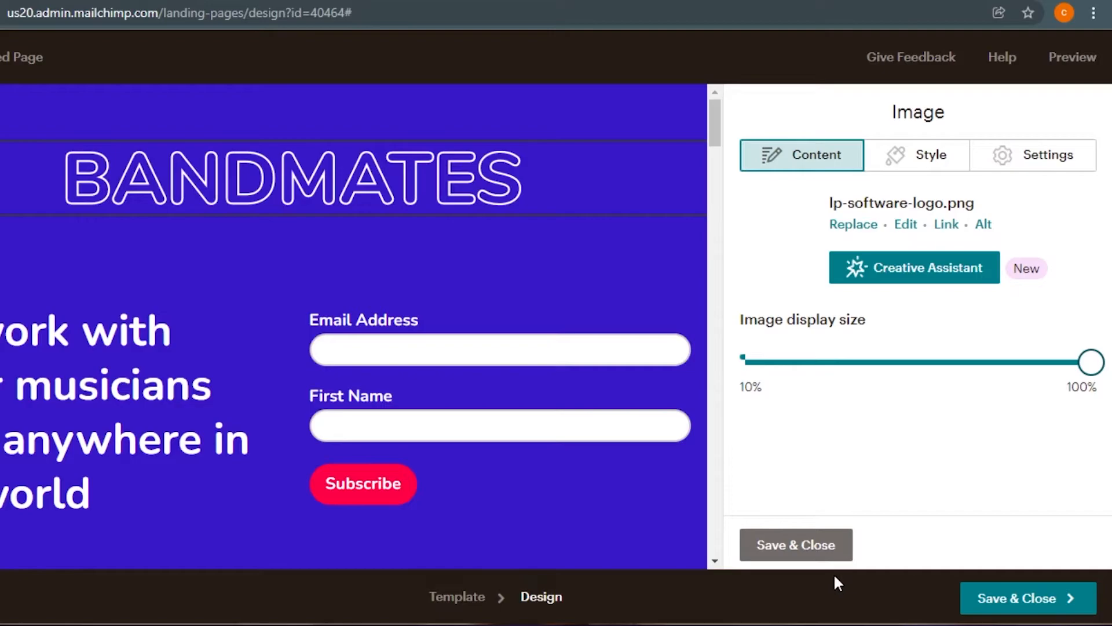
click(832, 541)
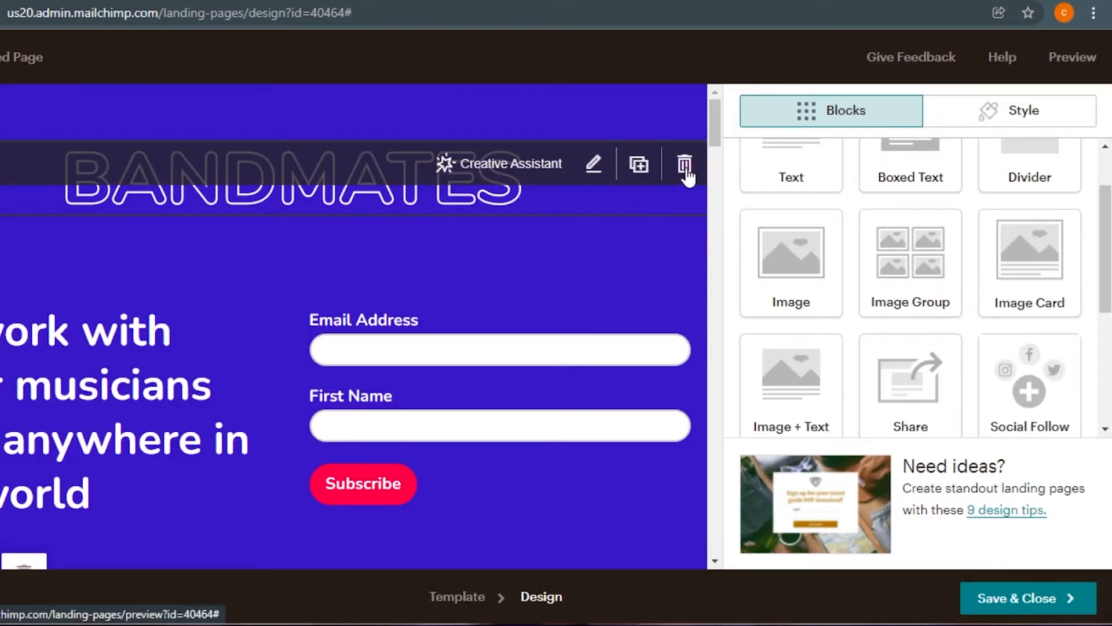
click(684, 164)
click(299, 400)
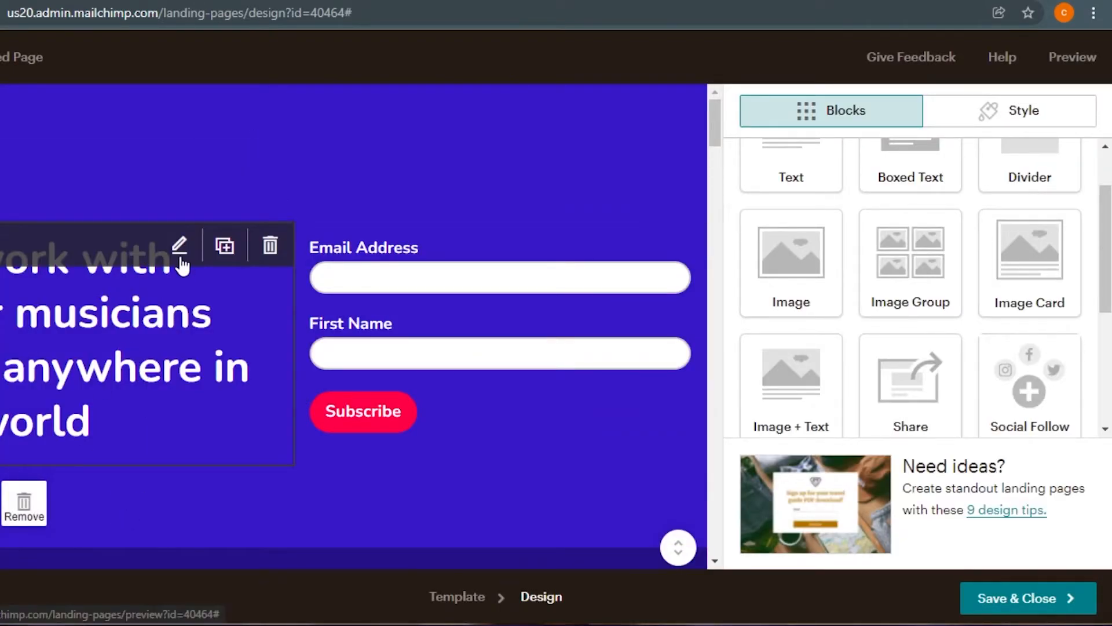
- Replace the headline with 'the social guide video tutorials', bold, size 48, centred
click(180, 246)
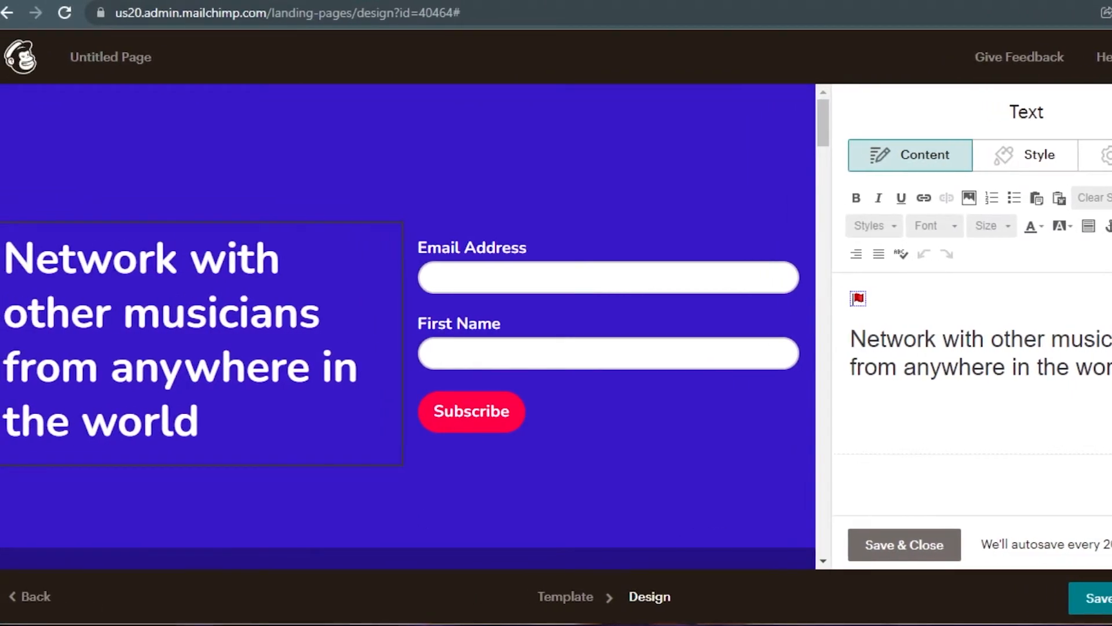
key(BackSpace)
key(BackSpace)
key(BackSpace)
key(BackSpace)
key(BackSpace)
key(BackSpace)
key(BackSpace)
key(BackSpace)
key(BackSpace)
key(BackSpace)
key(BackSpace)
key(BackSpace)
key(BackSpace)
key(BackSpace)
key(BackSpace)
key(BackSpace)
key(BackSpace)
key(BackSpace)
key(BackSpace)
key(BackSpace)
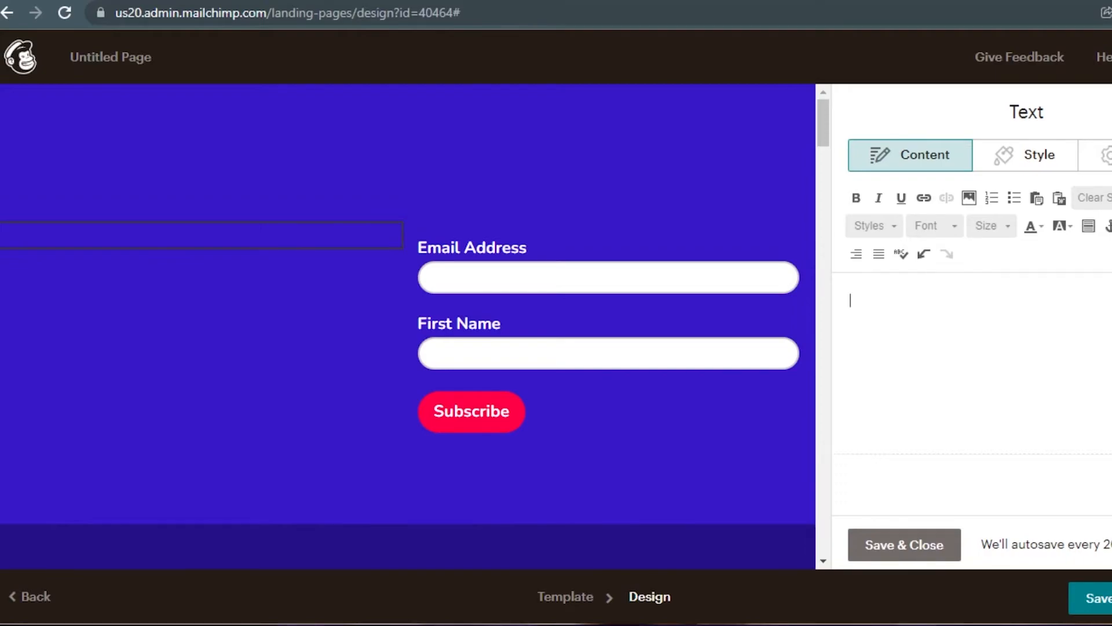
text(the social guide video tutorials)
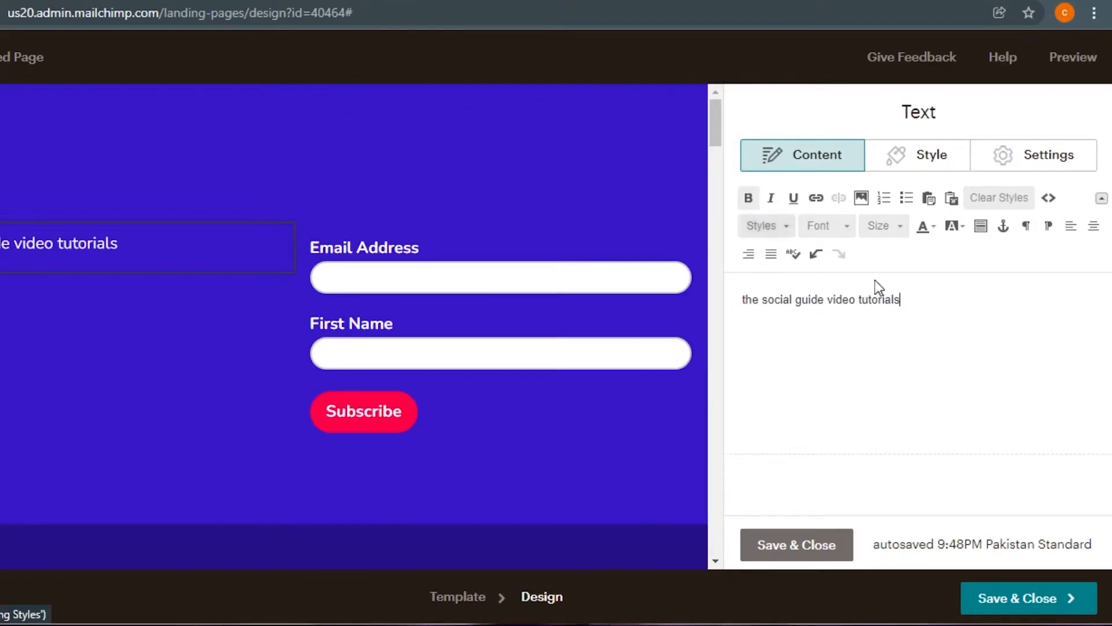
drag(914, 302, 742, 300)
click(748, 197)
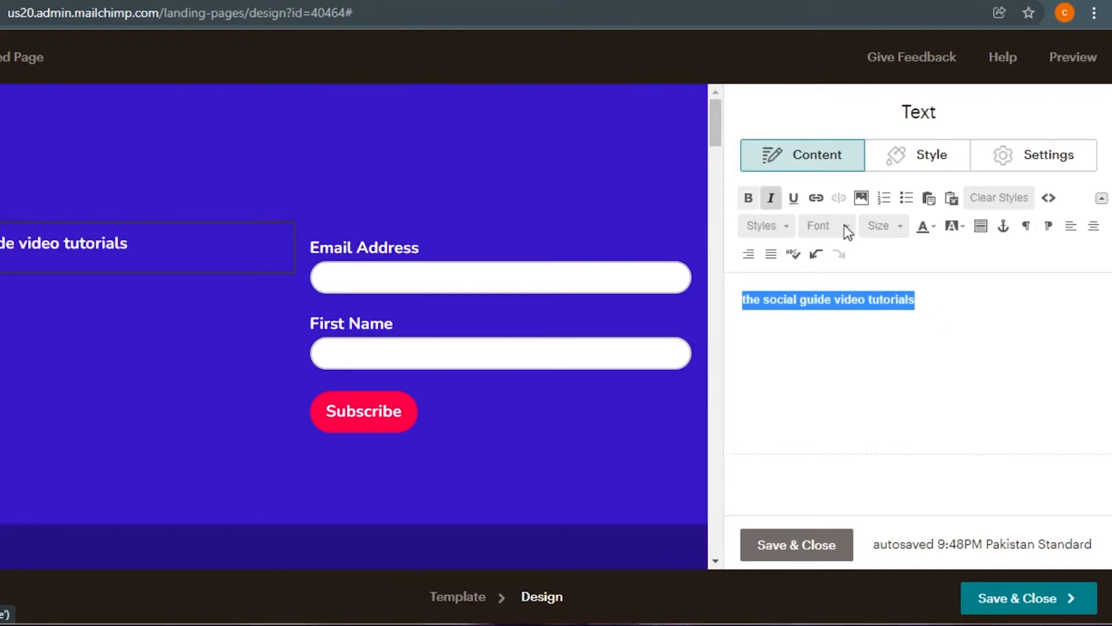
click(899, 227)
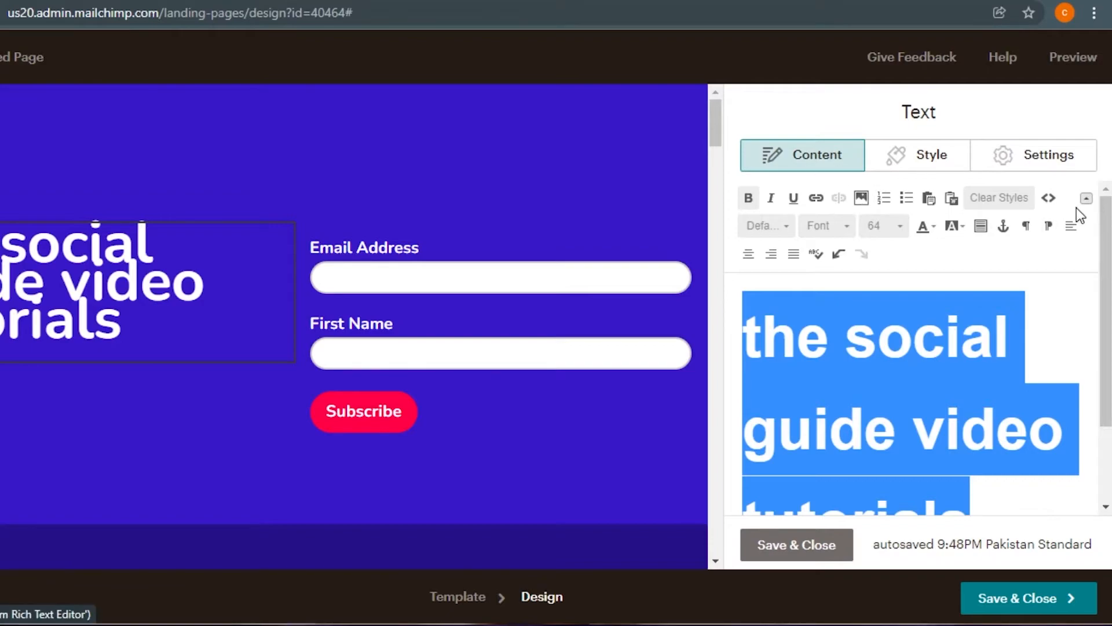
click(751, 256)
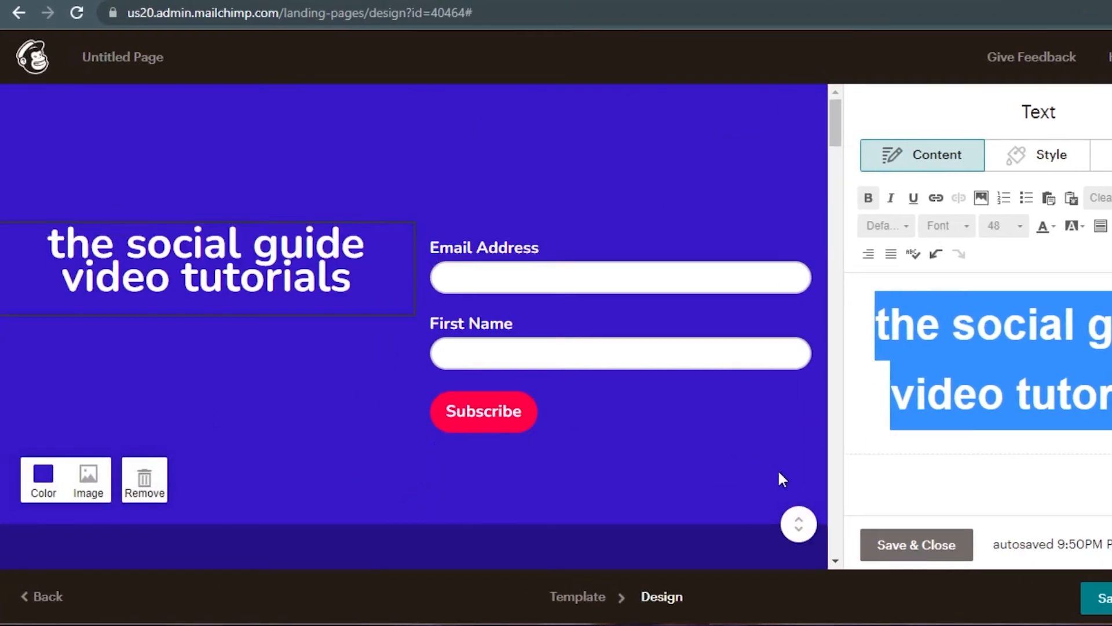
click(887, 449)
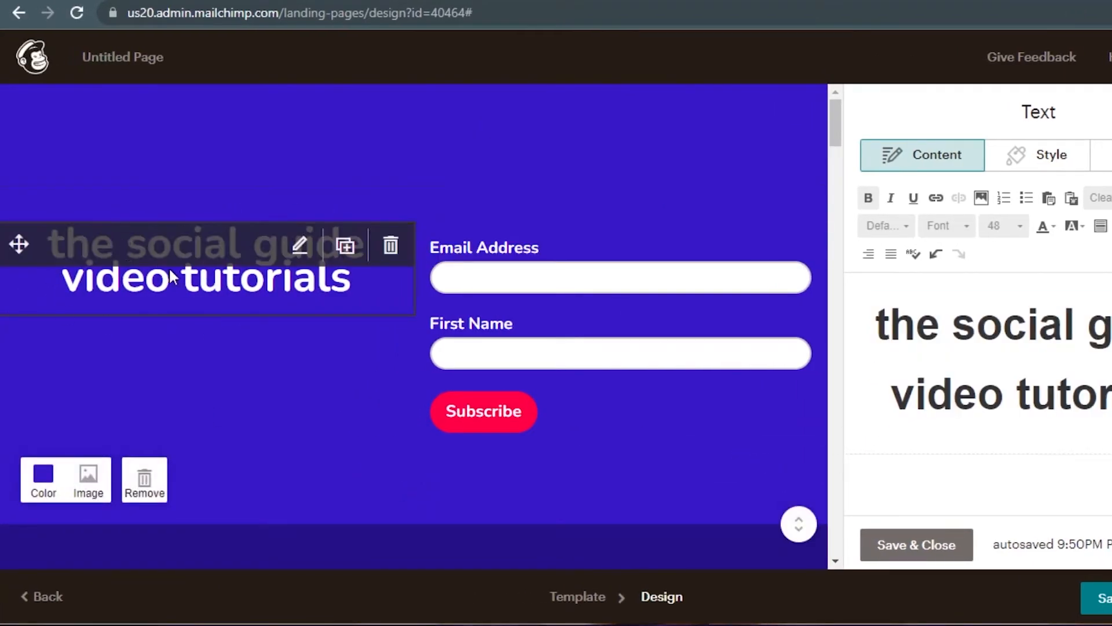
- Delete the Segment/Track/Market feature row and the Get discovered / Play with friends block
drag(838, 122, 833, 169)
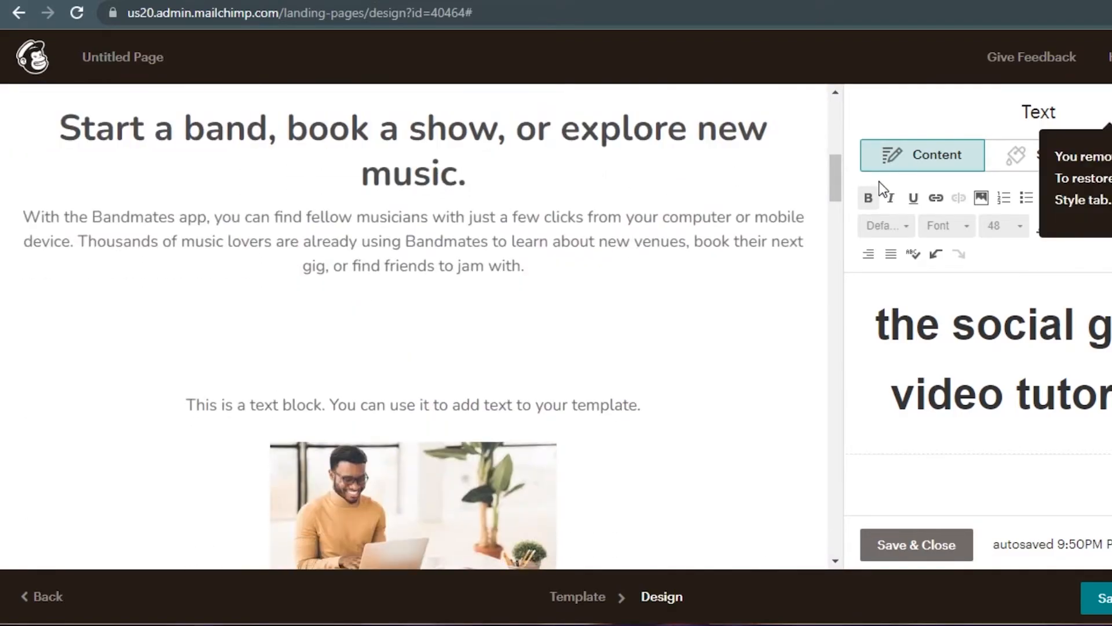
drag(833, 172, 832, 323)
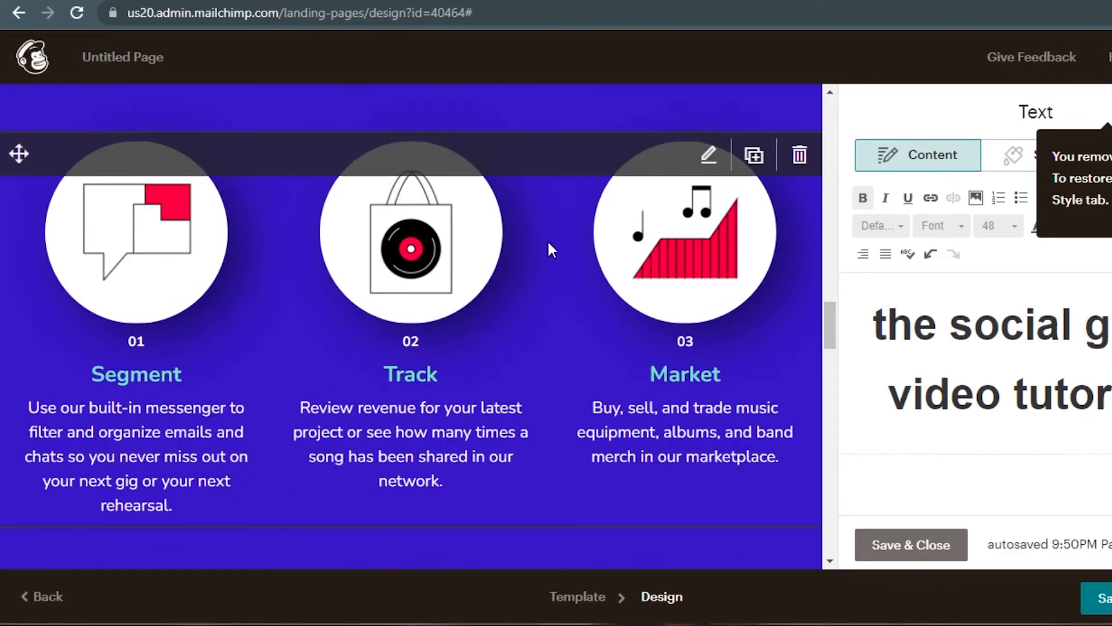
click(799, 155)
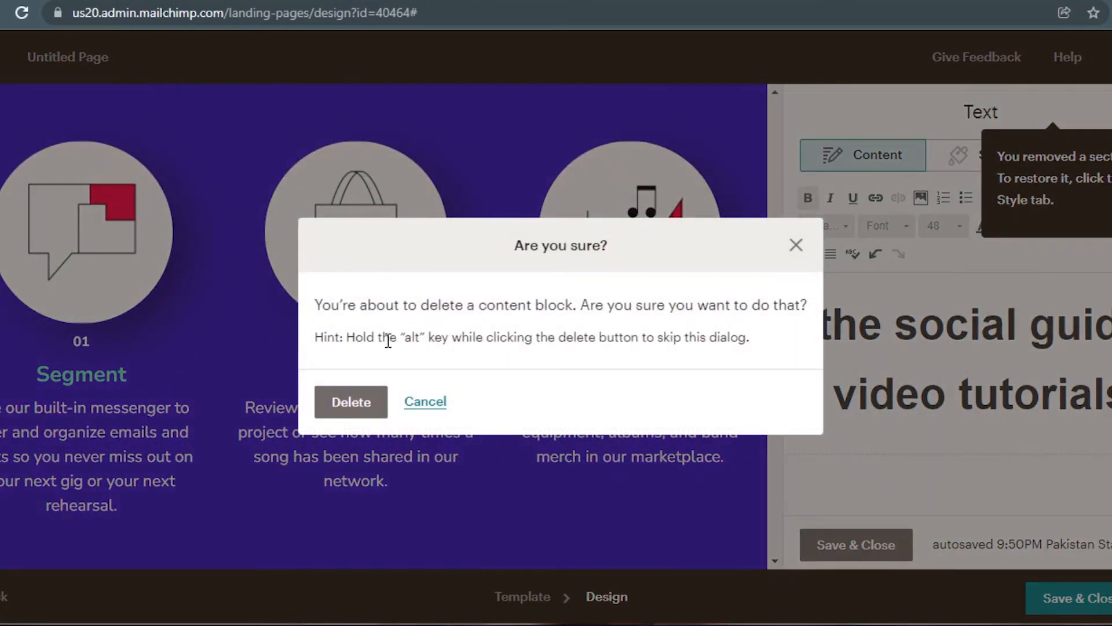
click(364, 414)
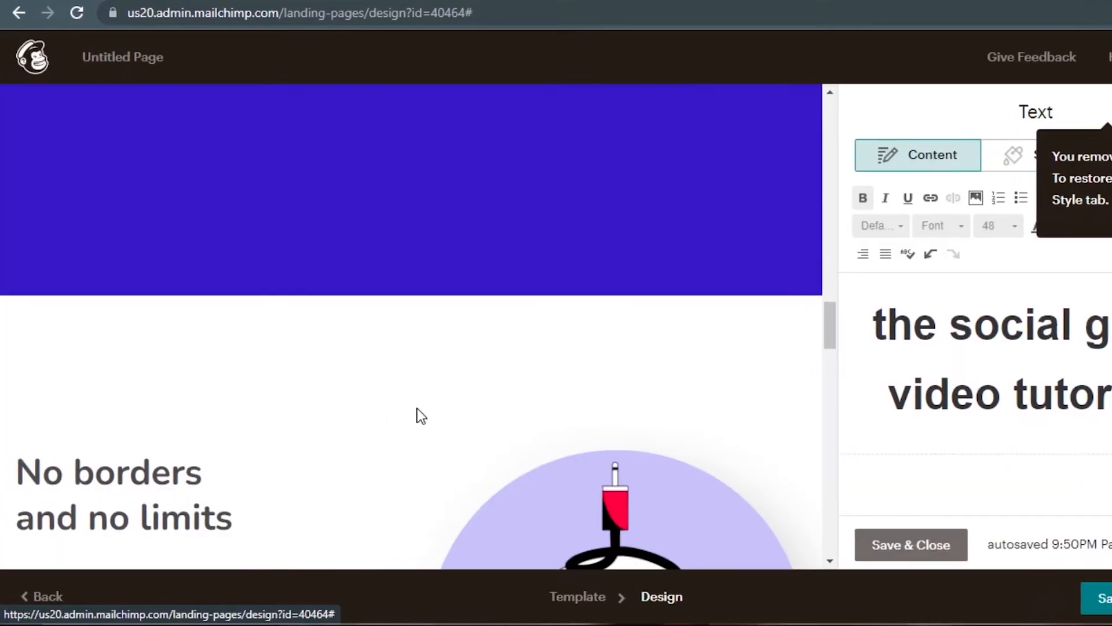
drag(832, 330, 845, 223)
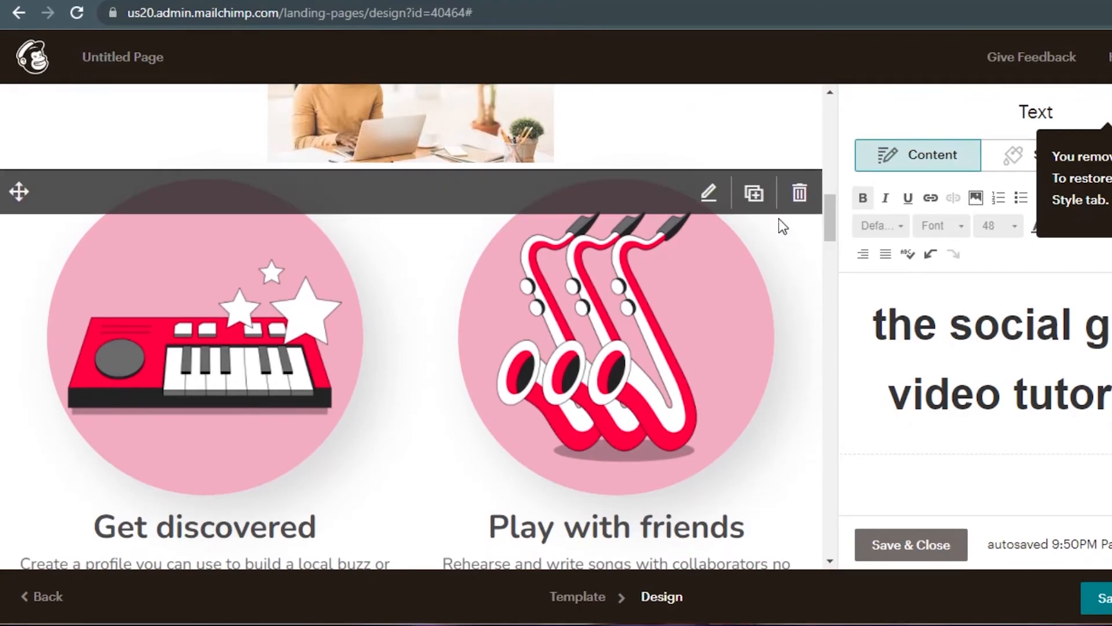
click(799, 193)
click(423, 399)
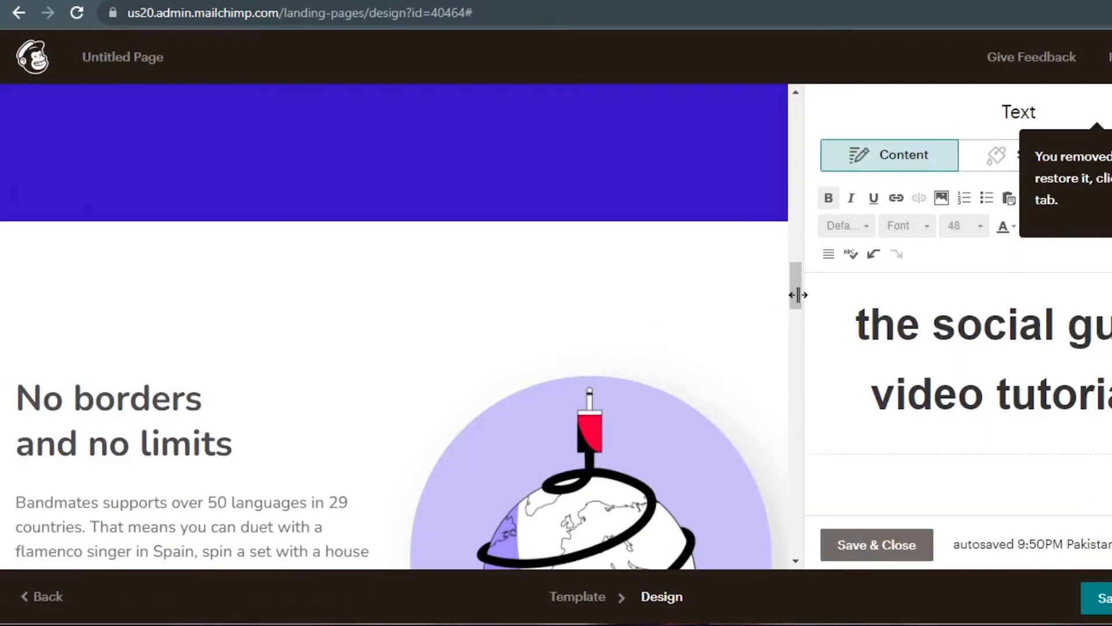
- Finish editing the headline text and save the Text panel
drag(798, 294, 796, 226)
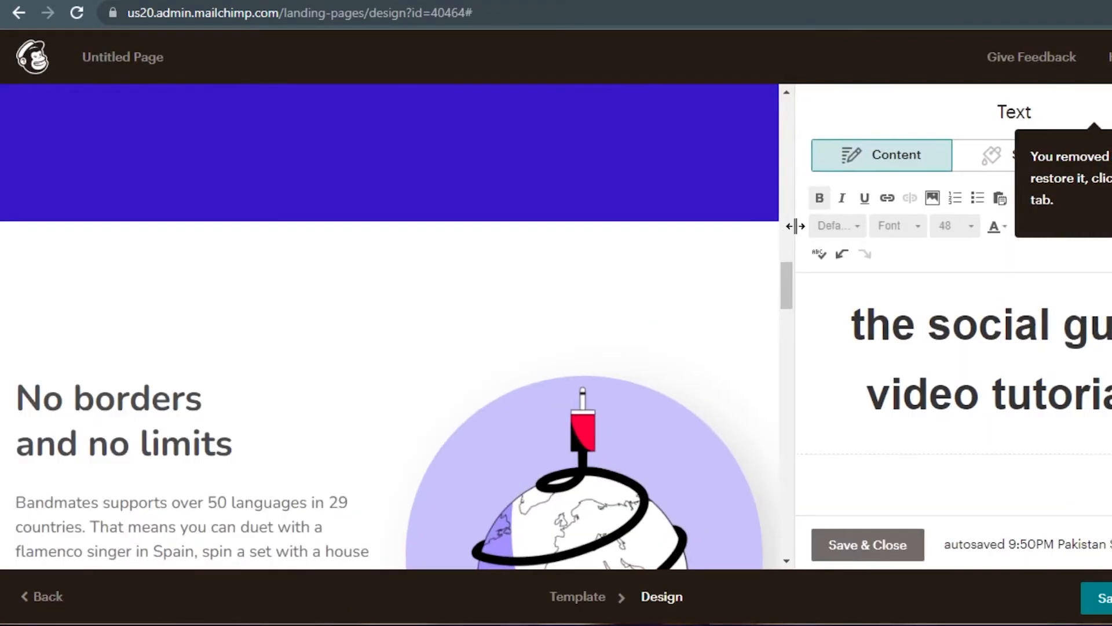
click(826, 314)
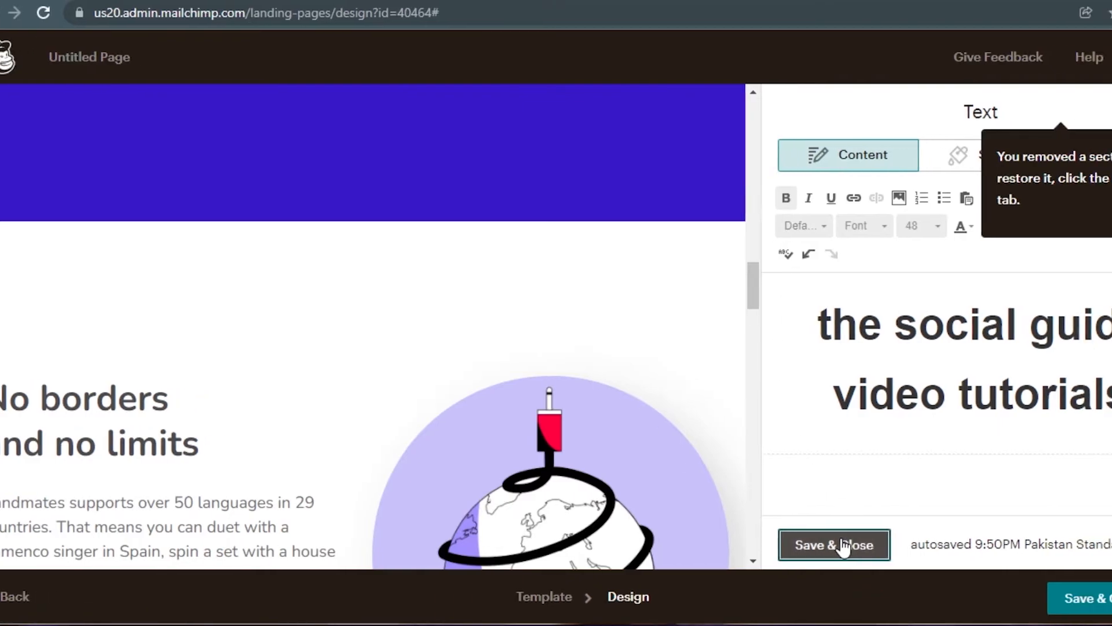
click(867, 544)
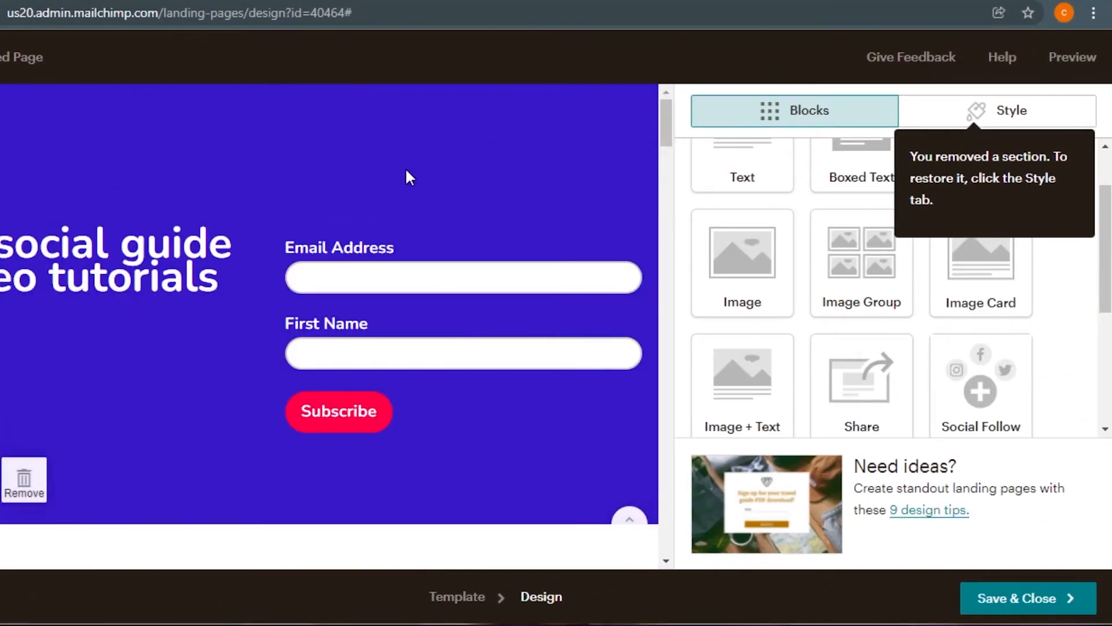
- Change the header section background to a bright, saturated blue and save the page design
scroll(741, 249, down, 4)
scroll(742, 249, up, 5)
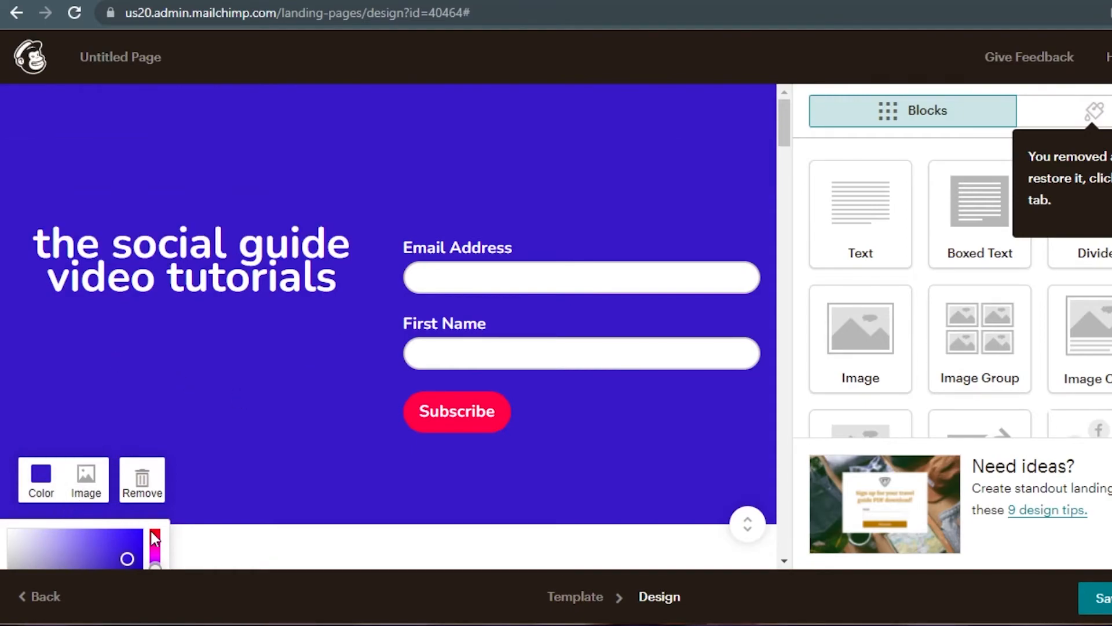
drag(55, 528, 560, 130)
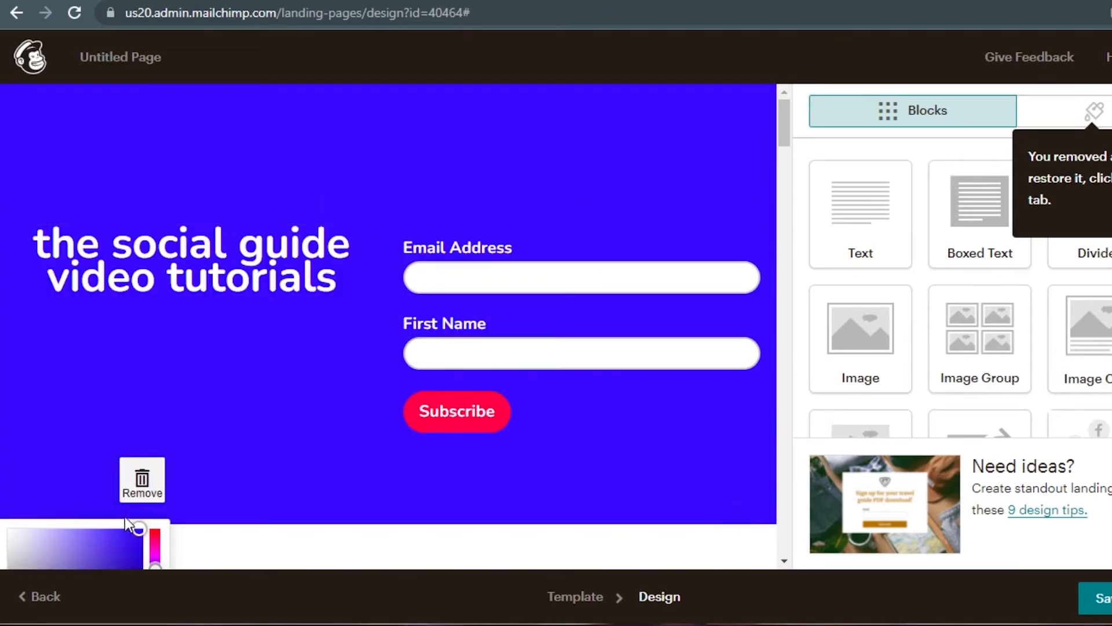
scroll(955, 290, down, 2)
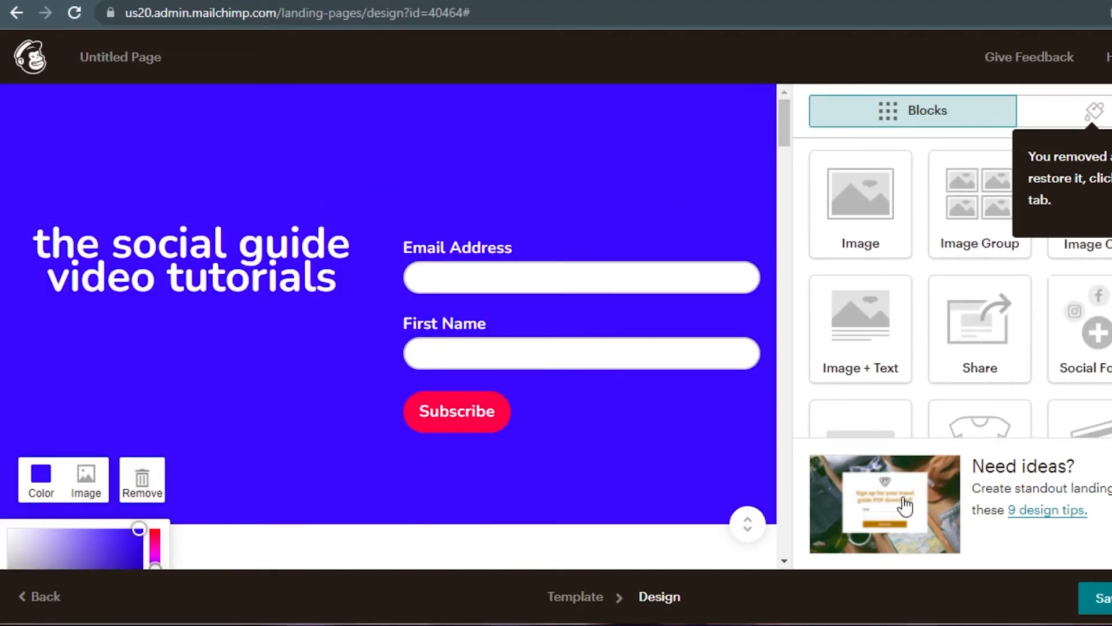
click(1015, 599)
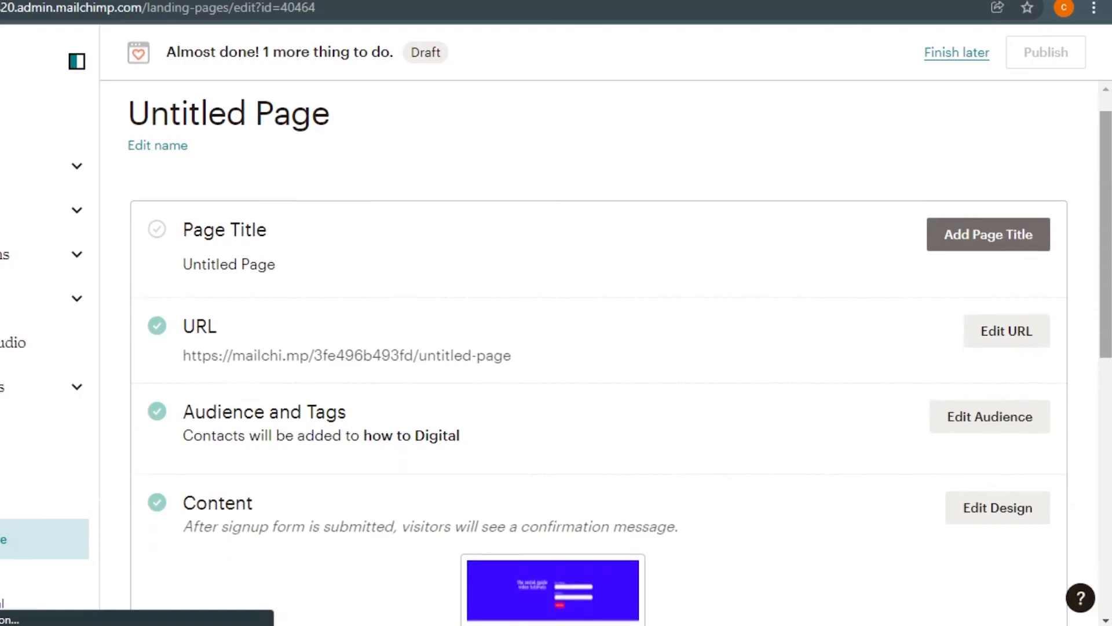
- Scroll the landing page overview to the Content section with the updated blue thumbnail
scroll(614, 359, down, 10)
scroll(1010, 340, up, 6)
scroll(1010, 340, down, 2)
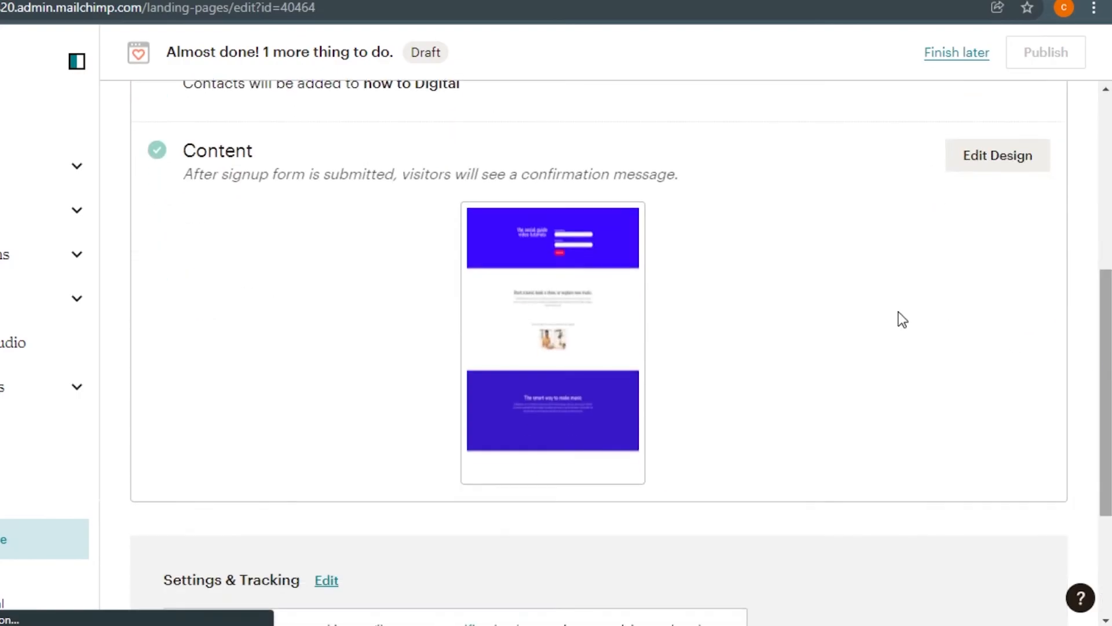
- Preview the landing page and scroll through it in desktop layout
mouse_move(570, 280)
click(551, 334)
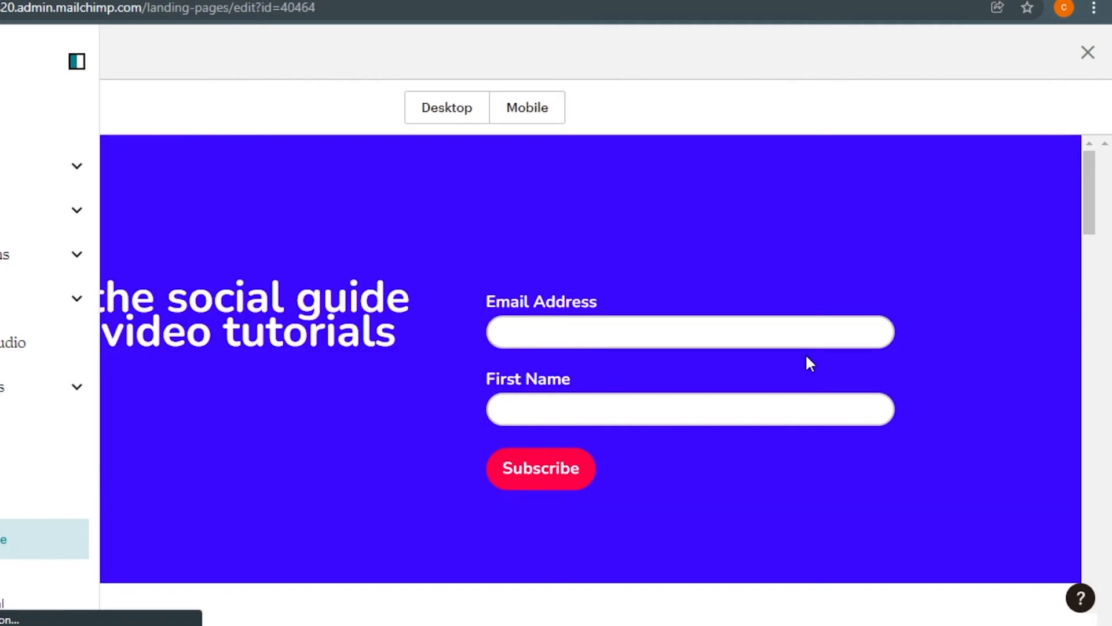
scroll(1097, 191, down, 3)
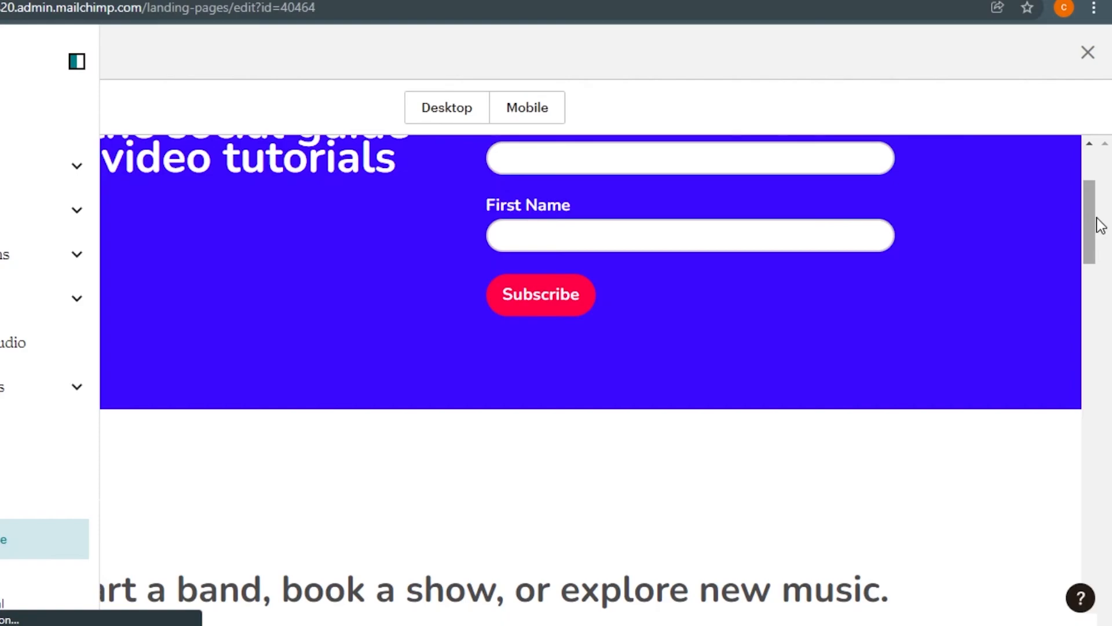
drag(1095, 220, 1082, 426)
drag(1092, 527, 1095, 204)
- Scroll through the page in the mobile preview, then return to the desktop layout
click(514, 105)
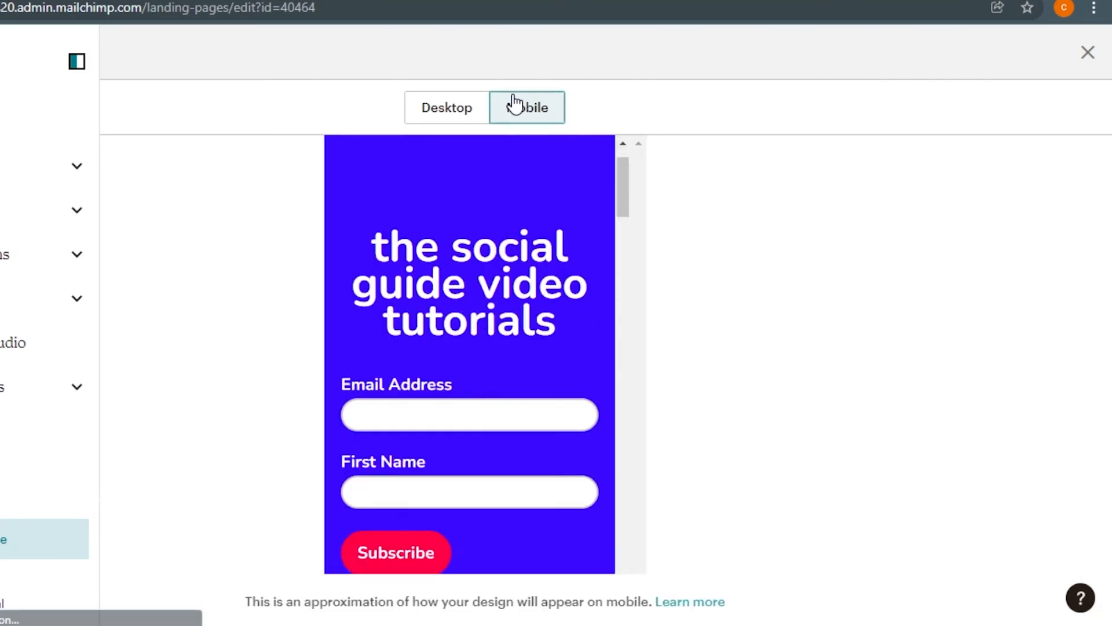
drag(623, 234, 621, 526)
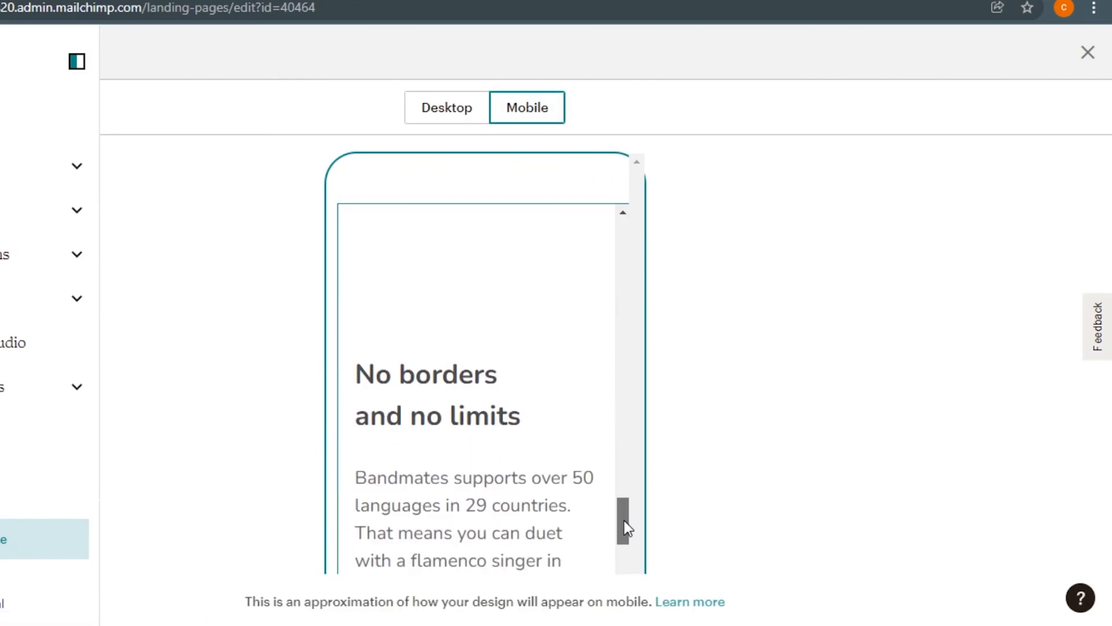
drag(621, 298, 626, 256)
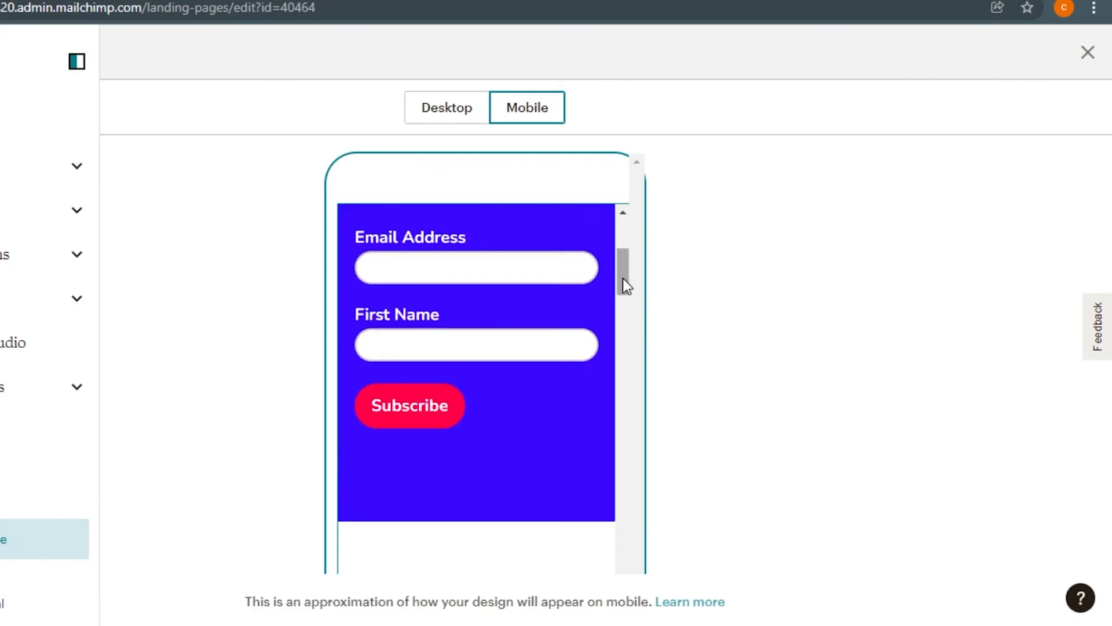
drag(623, 272, 623, 230)
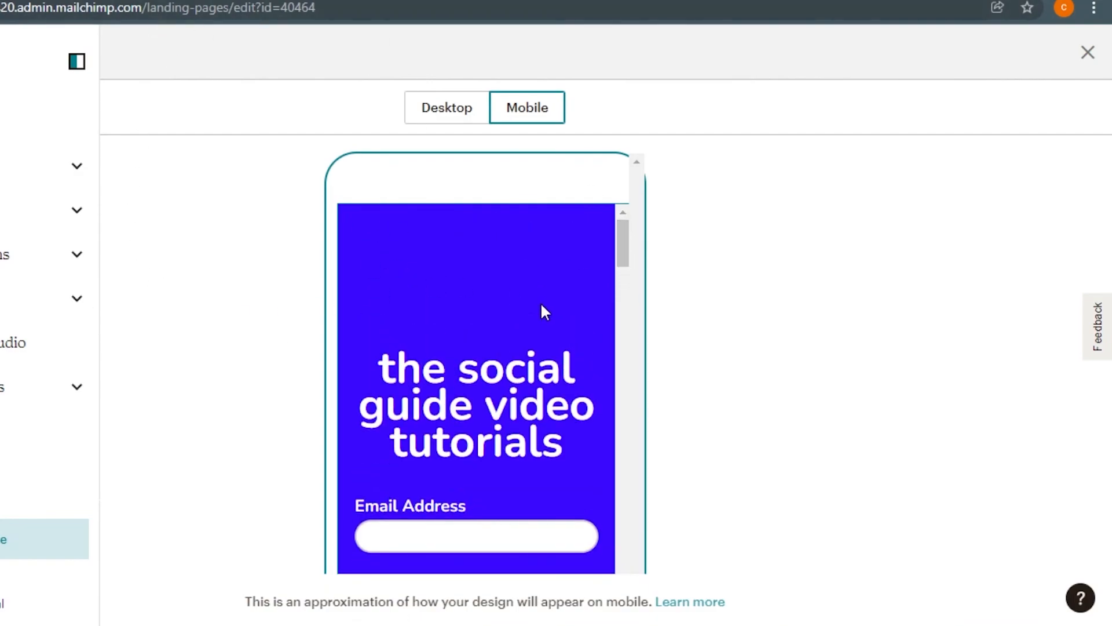
drag(628, 246, 625, 290)
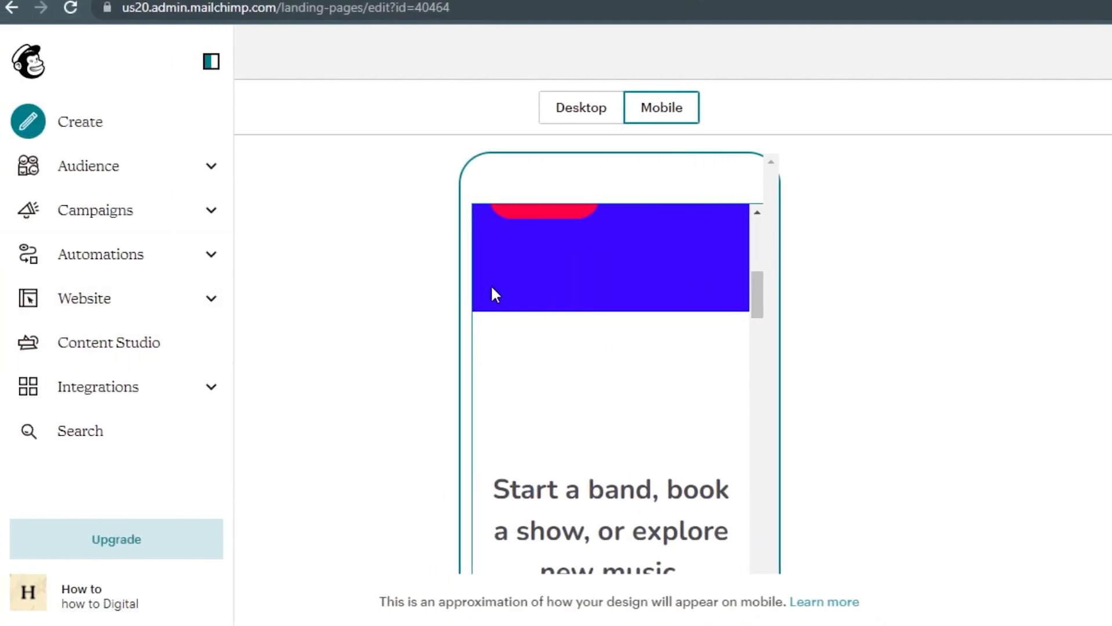
drag(752, 301, 764, 378)
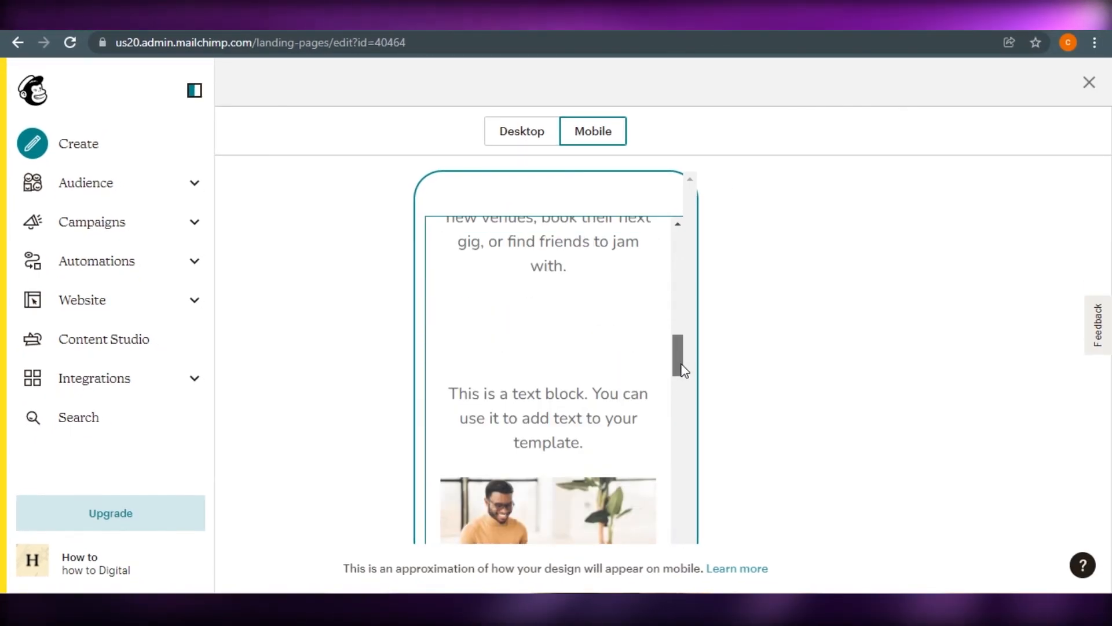
click(533, 141)
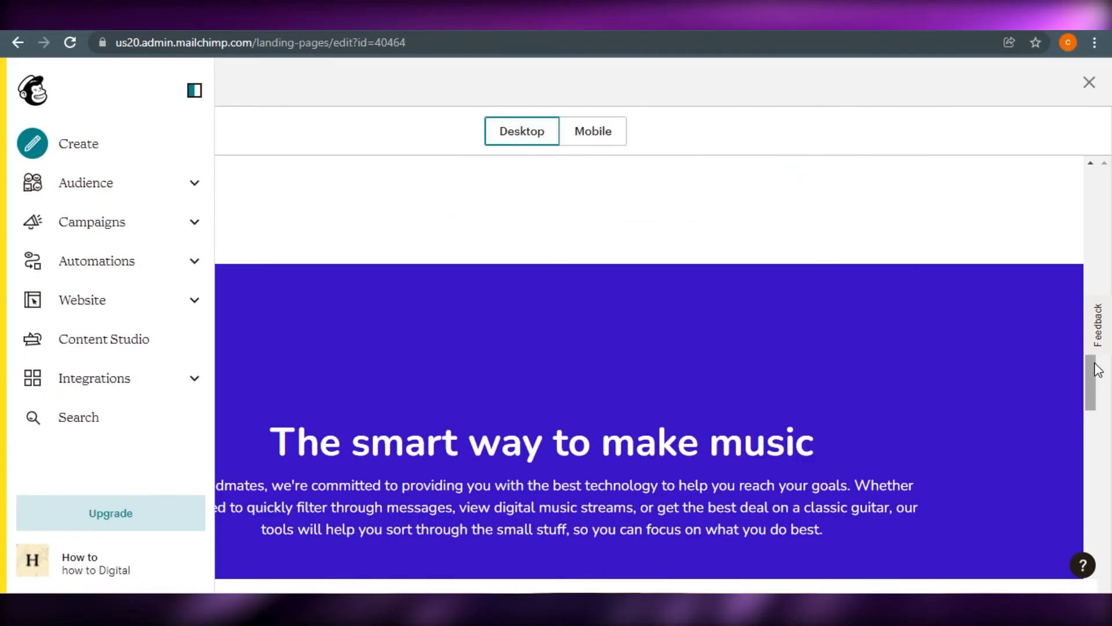